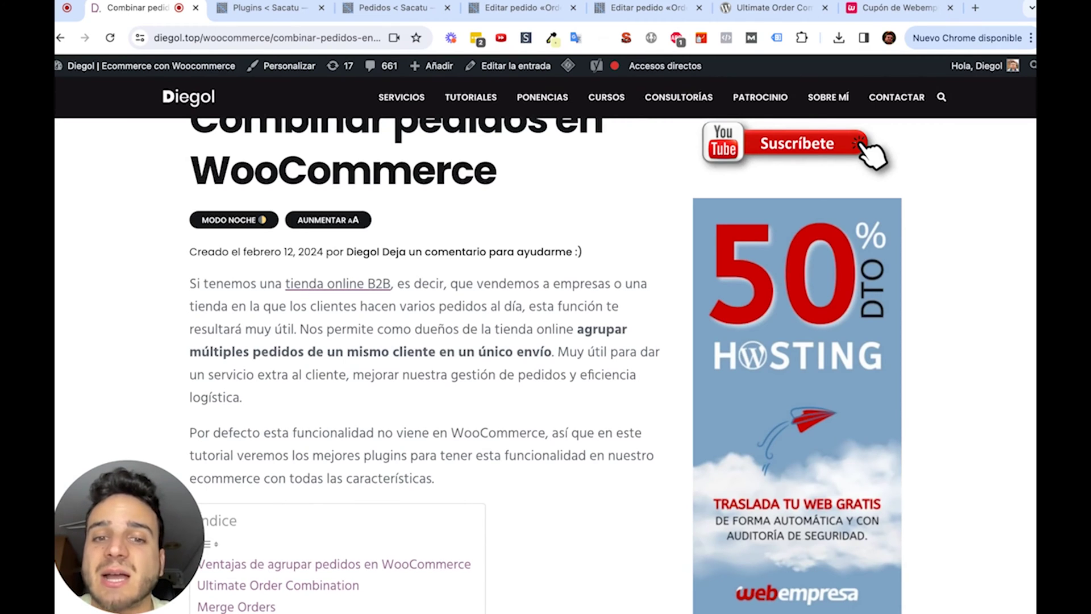
# - Examine the WooCommerce orders list of the Sacatu store, focusing on the two checked on-hold orders
pyautogui.scroll(-2, 483, 278)
pyautogui.click(421, 12)
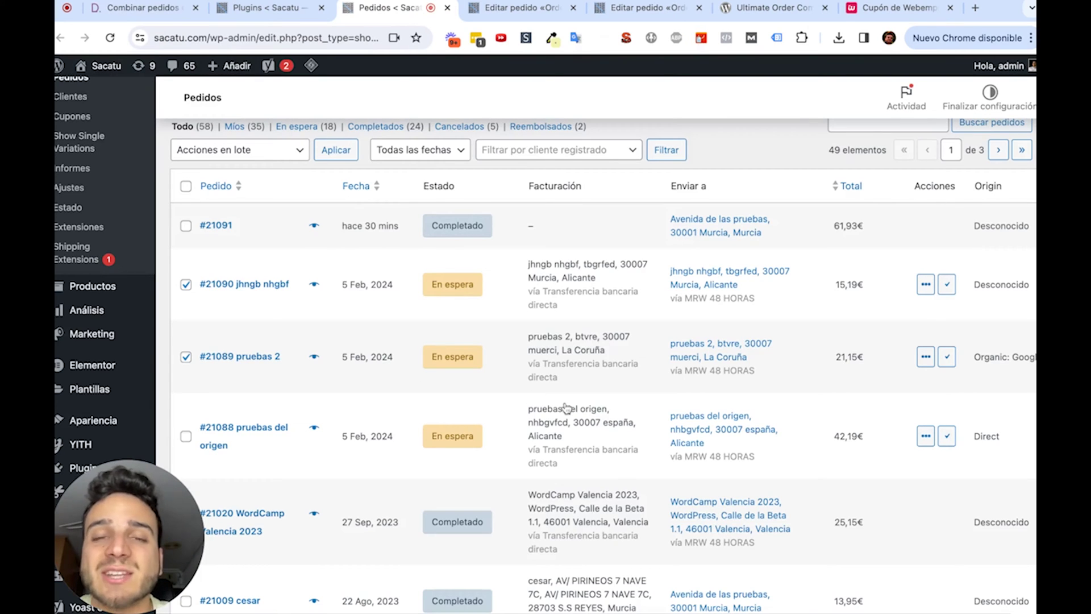
pyautogui.scroll(-1, 597, 301)
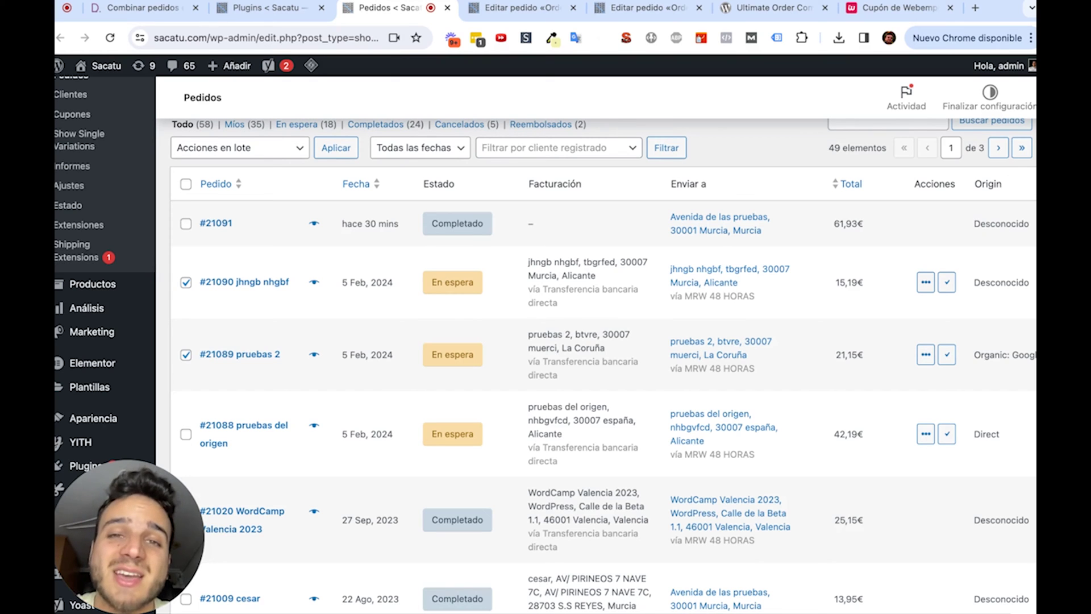
pyautogui.scroll(1, 545, 345)
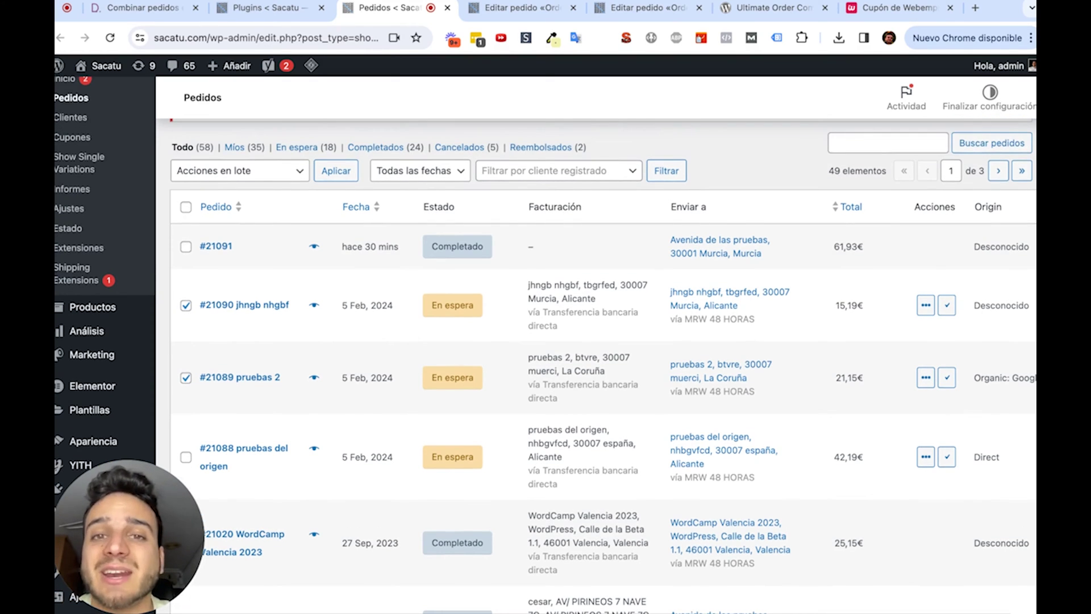
pyautogui.scroll(-1, 546, 344)
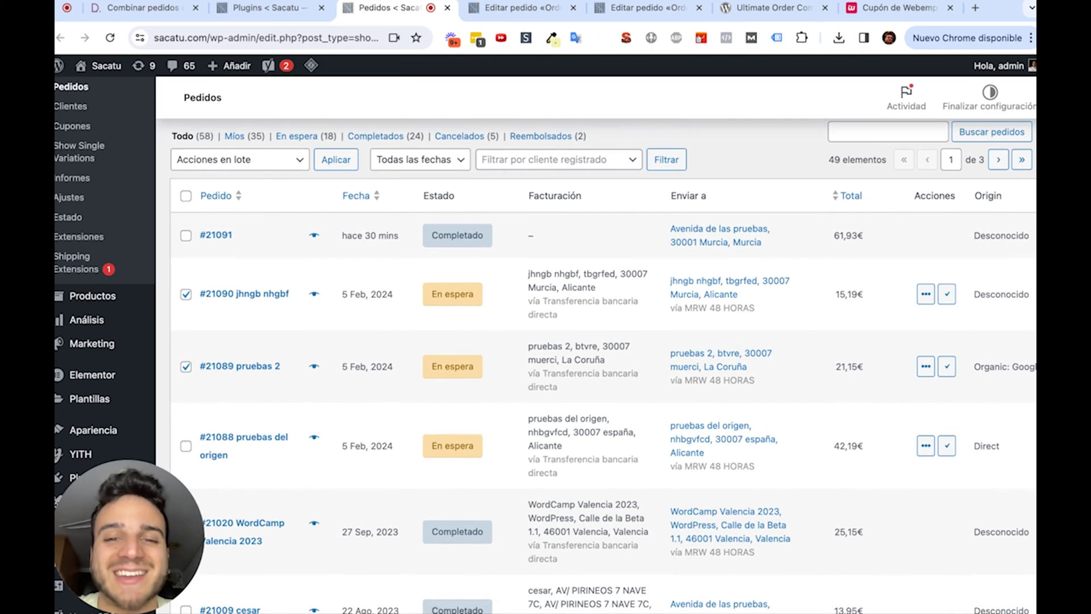
pyautogui.scroll(-1, 546, 344)
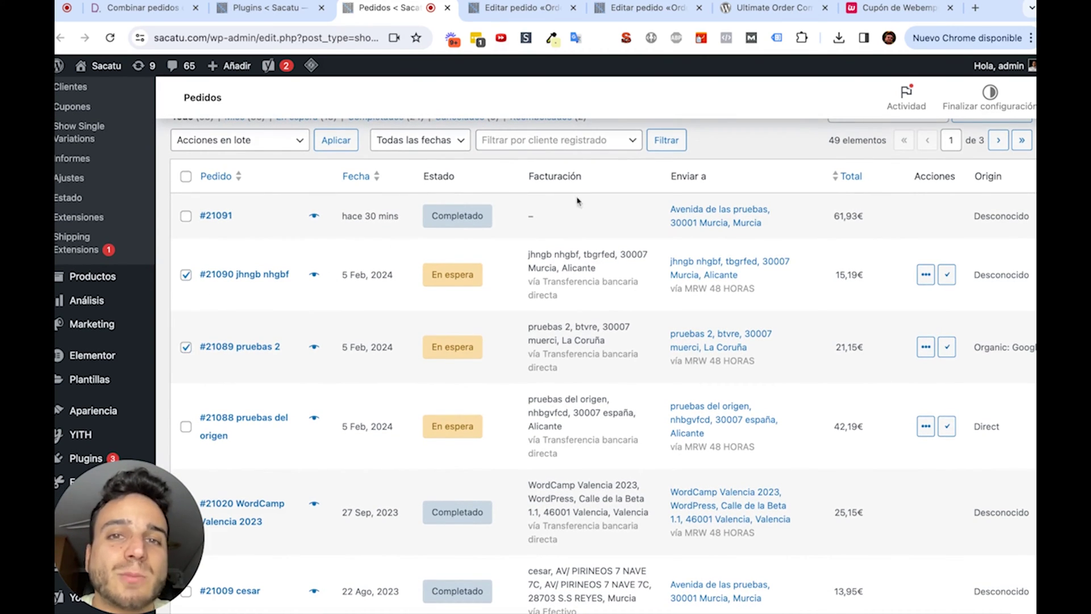
# - Compare the two checked on-hold orders by their items, shipping method and customer details, and return to the orders list
pyautogui.click(546, 4)
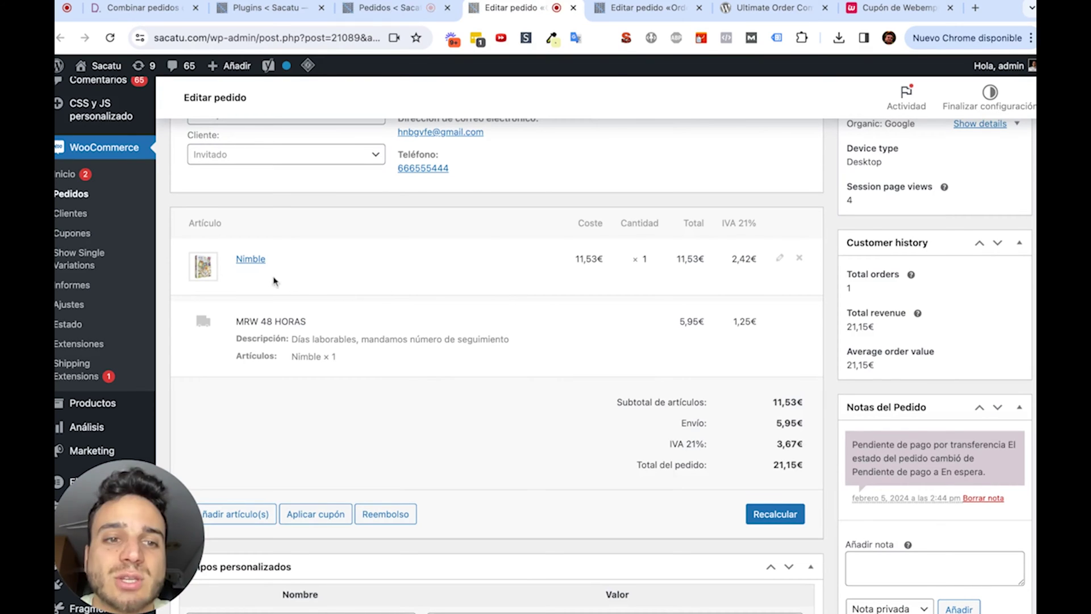
pyautogui.click(702, 10)
pyautogui.scroll(1, 419, 341)
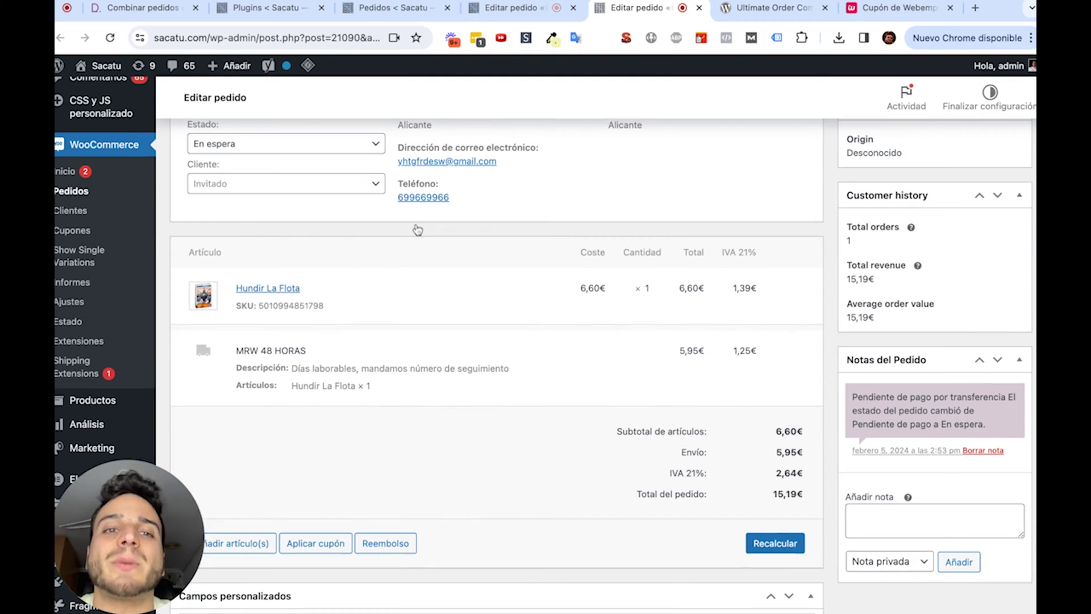
pyautogui.click(362, 185)
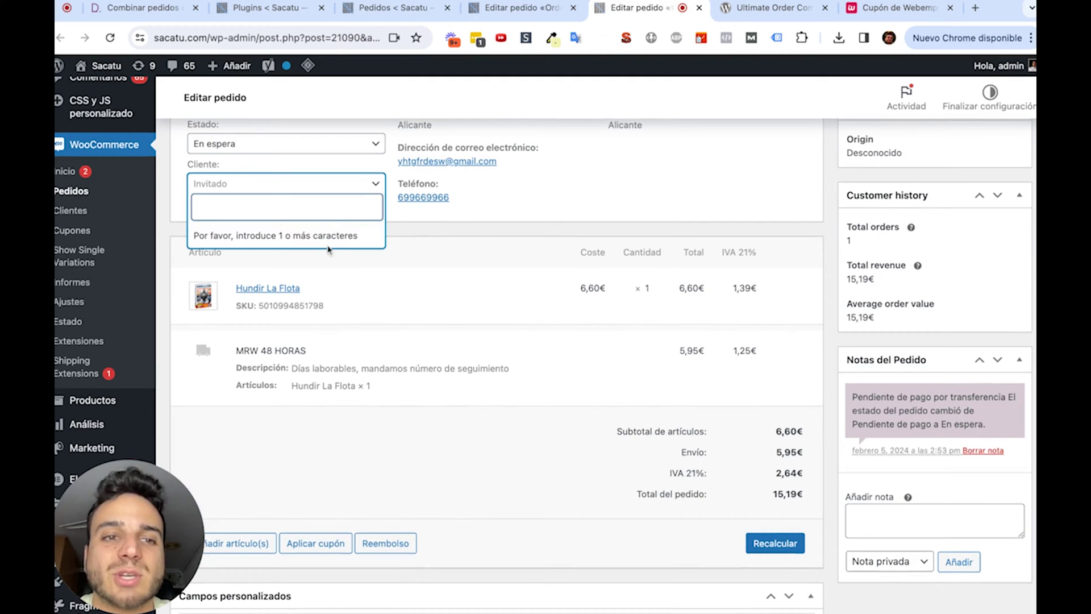
pyautogui.scroll(2, 369, 233)
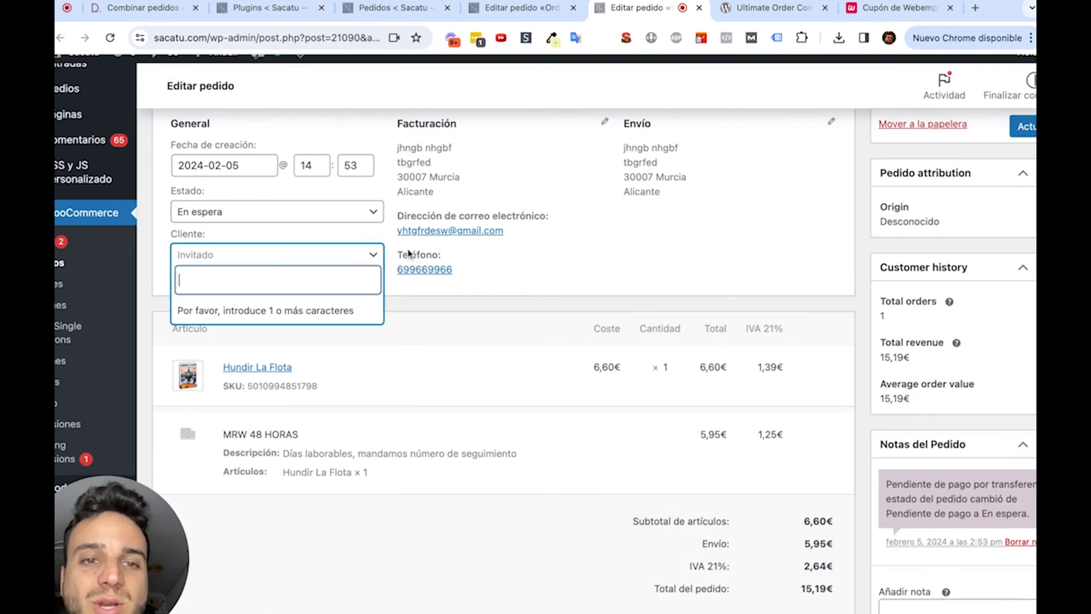
pyautogui.click(514, 8)
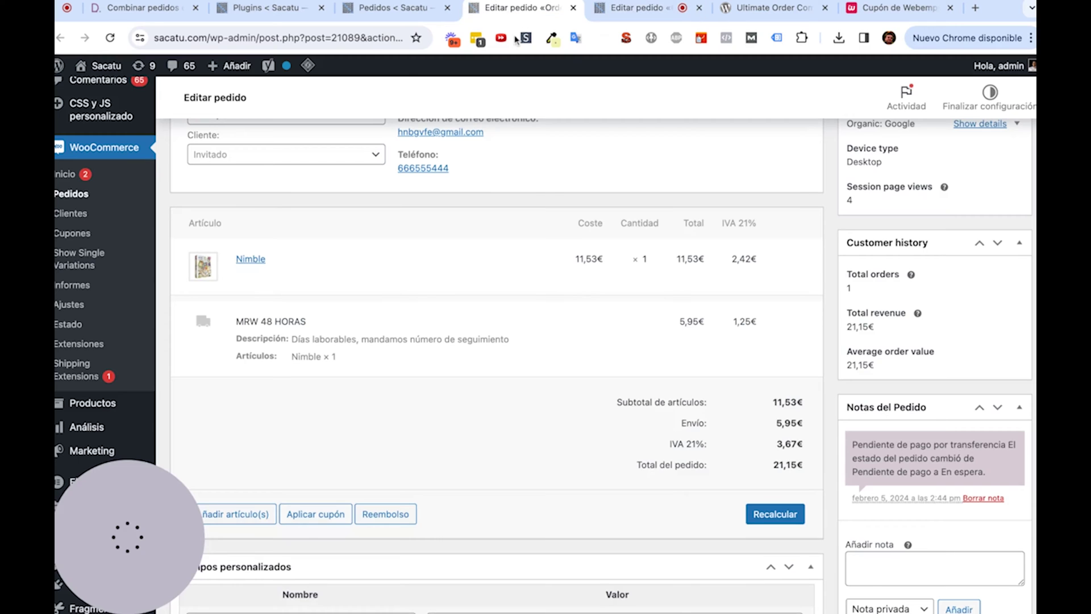
pyautogui.click(398, 11)
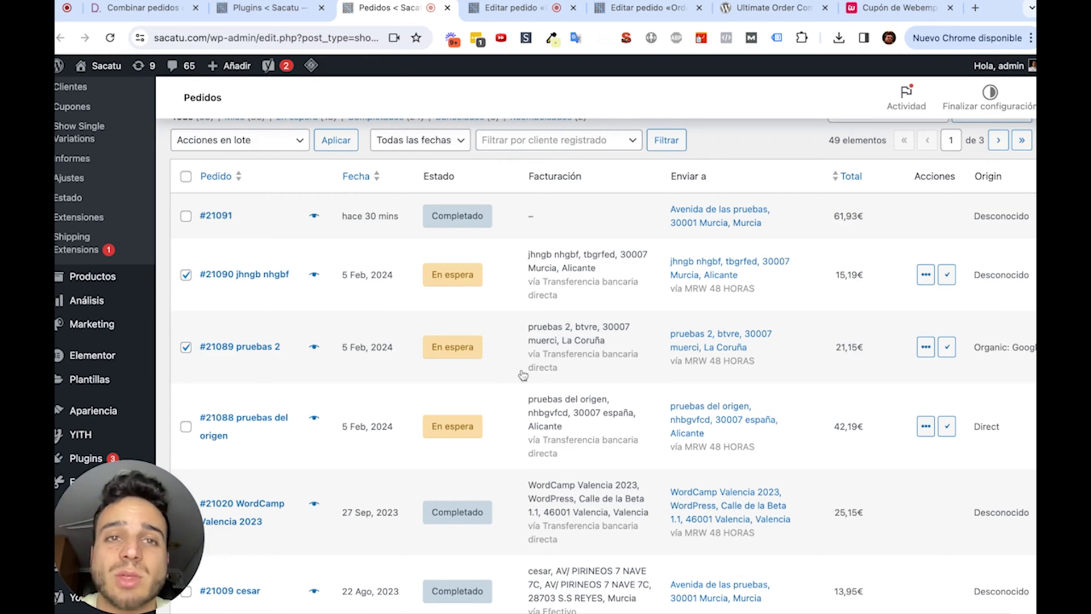
# - Read the article's section "Ventajas de agrupar pedidos en WooCommerce" and glance at the order containing the Nimble item
pyautogui.click(142, 8)
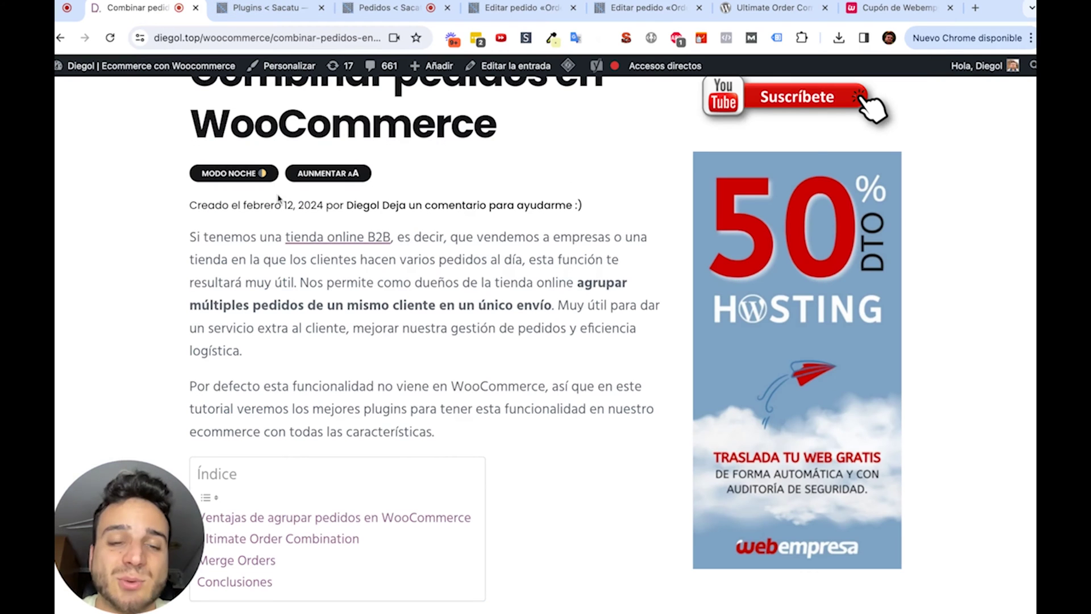
pyautogui.scroll(-1, 279, 197)
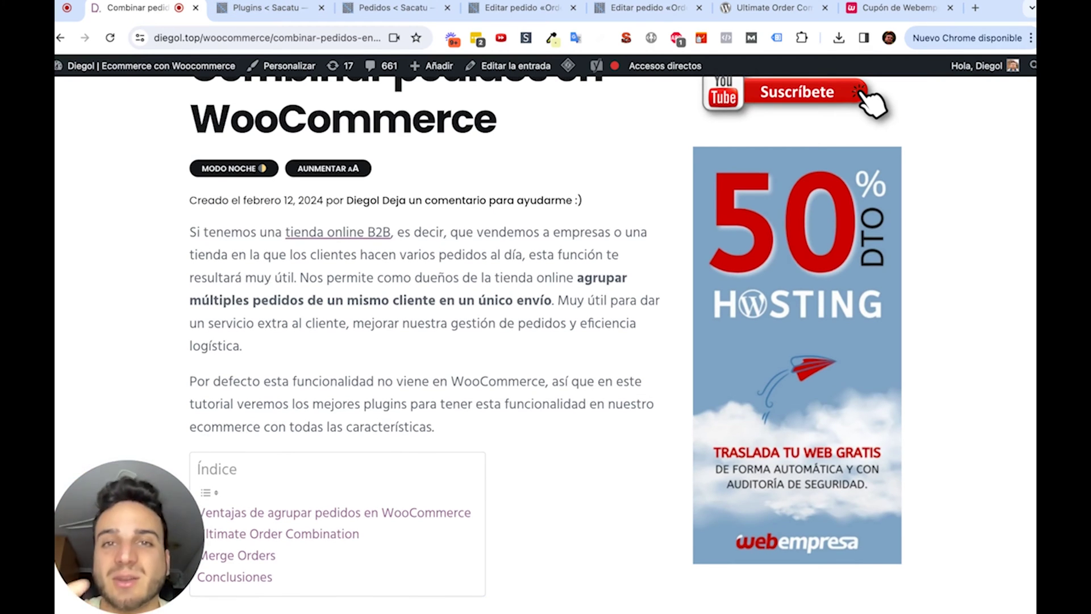
pyautogui.scroll(-7, 432, 341)
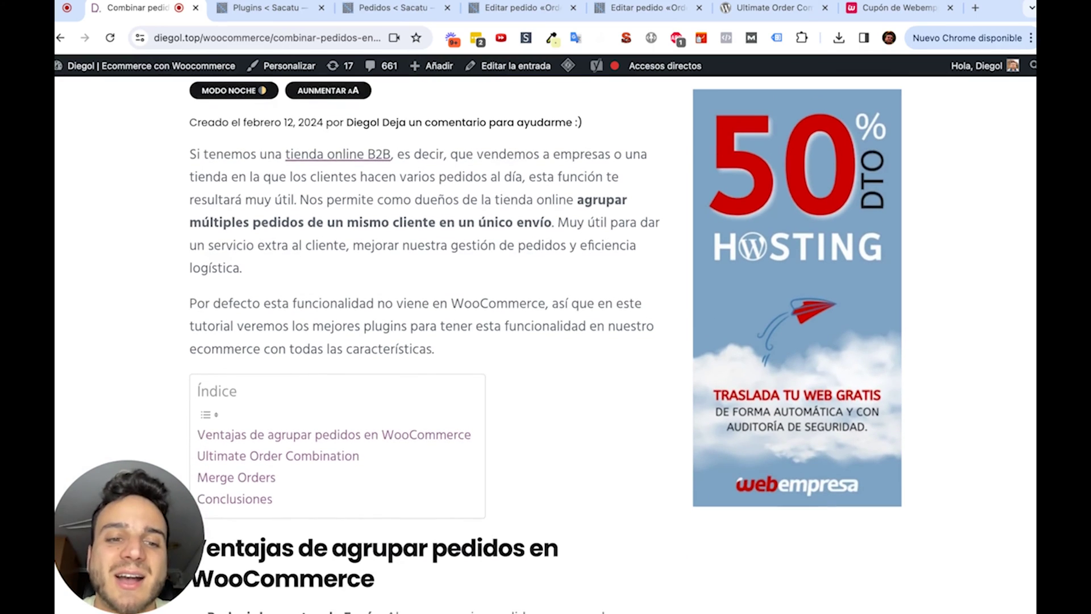
pyautogui.scroll(-2, 289, 201)
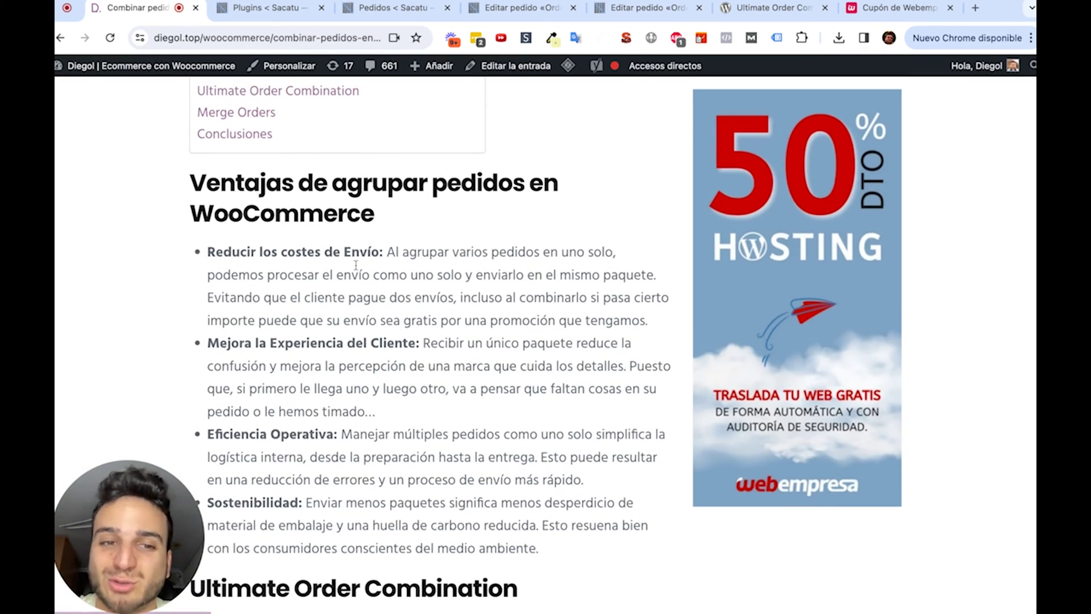
pyautogui.scroll(-1, 384, 304)
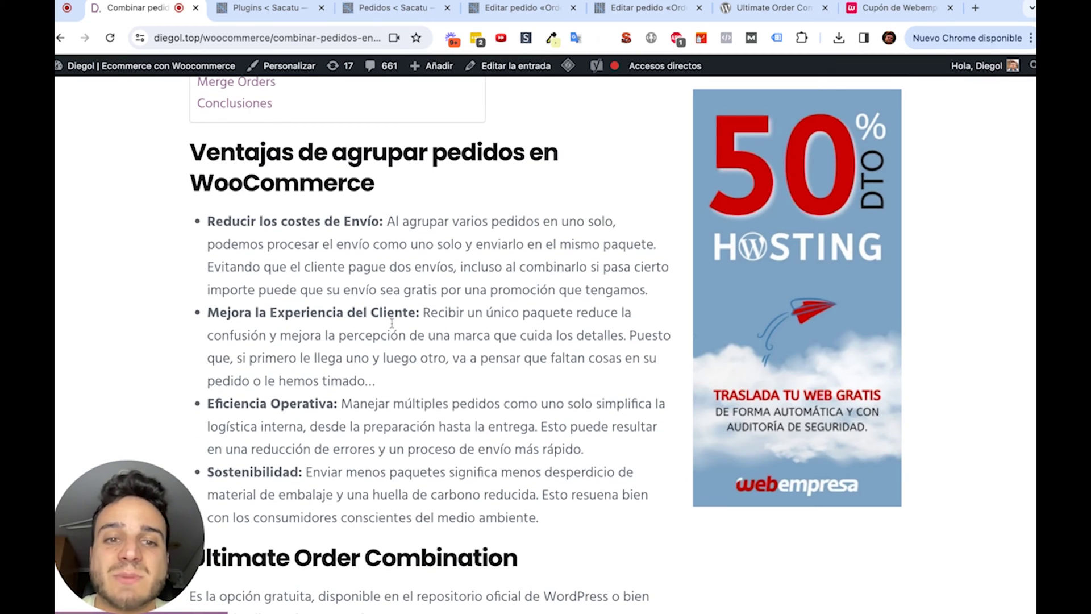
pyautogui.scroll(-1, 401, 313)
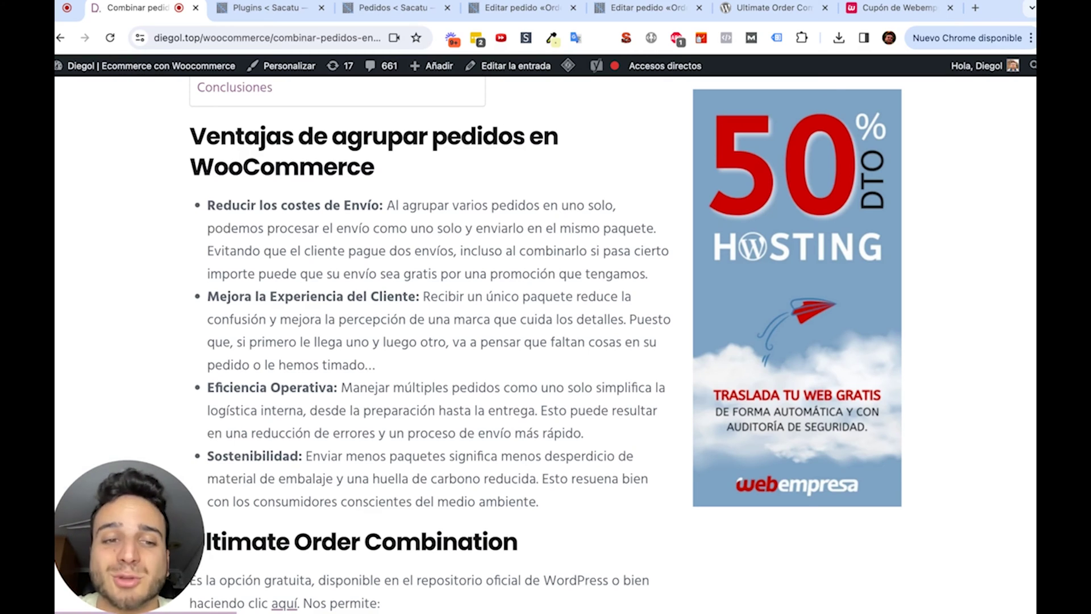
pyautogui.scroll(-2, 430, 345)
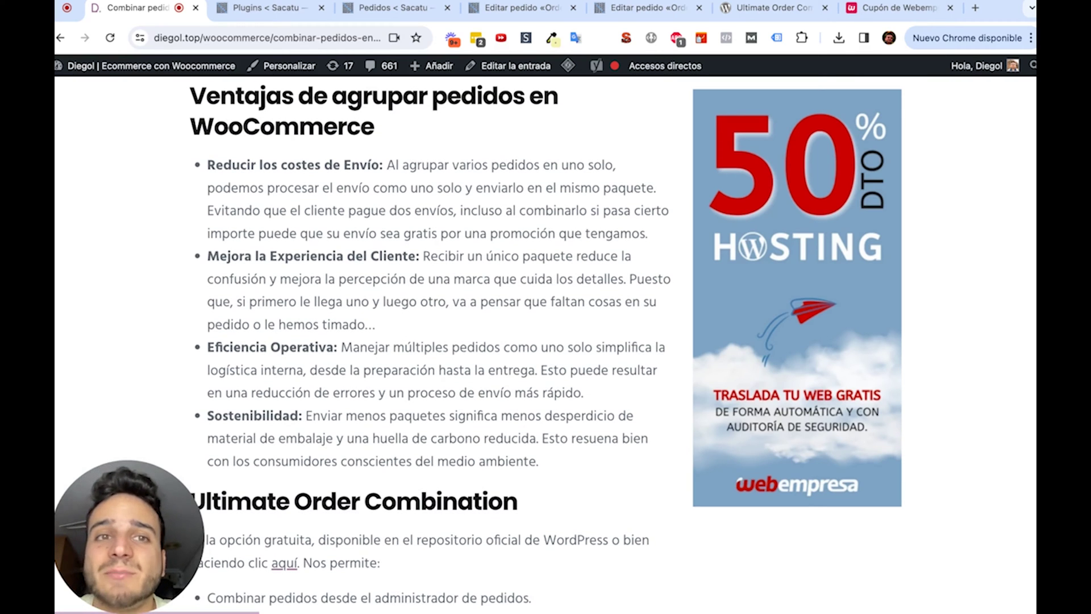
pyautogui.click(535, 8)
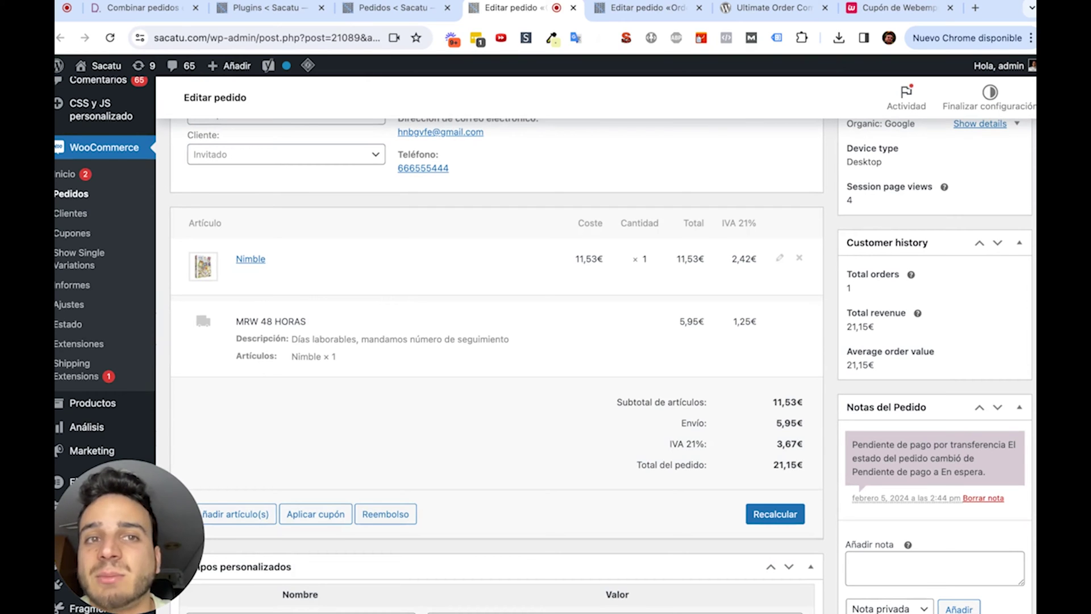
pyautogui.press('super+1')
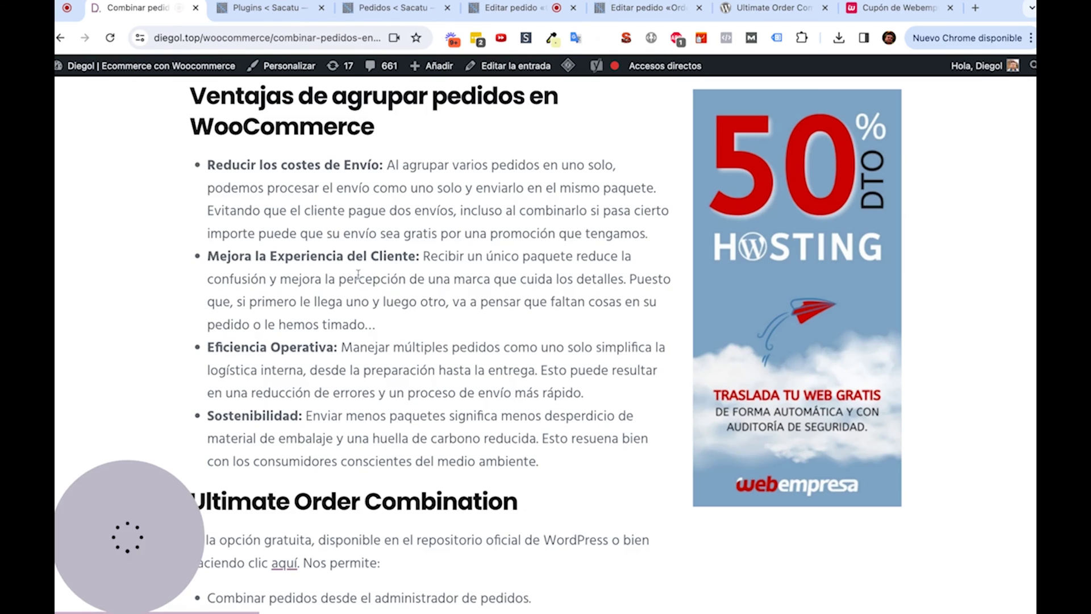
# - Review the Ultimate Order Combination plugin page on wordpress.org
pyautogui.scroll(-1, 371, 287)
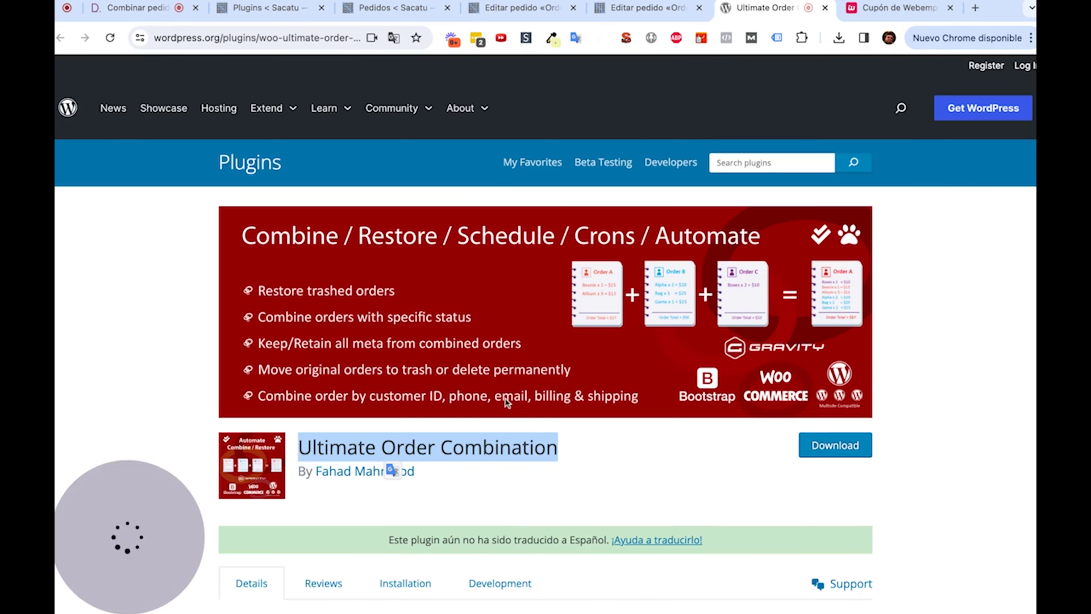
pyautogui.scroll(-2, 522, 391)
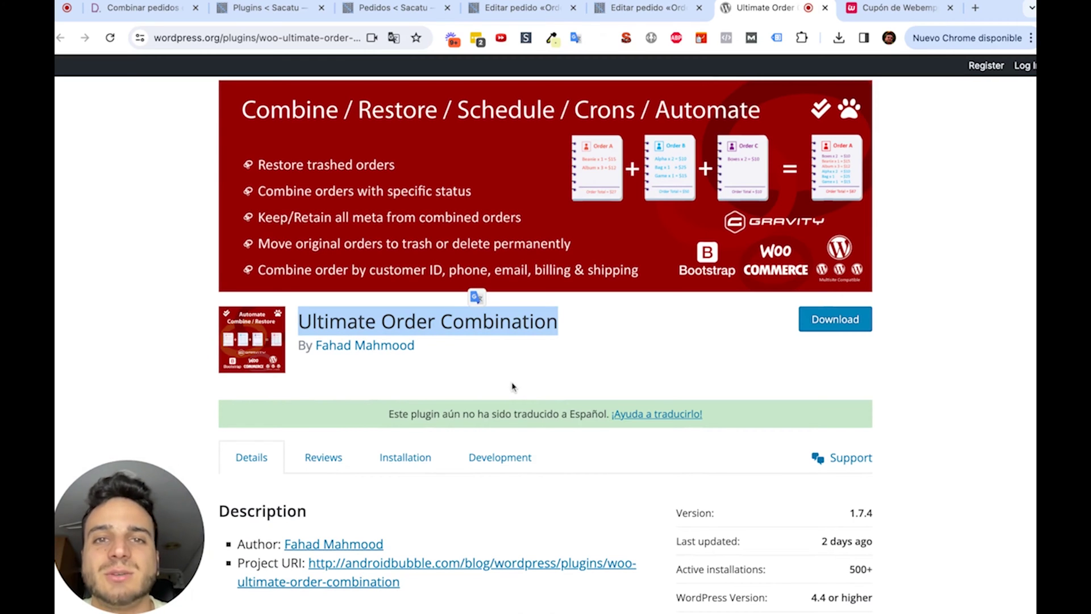
# - Search for "Ultimate Order Combination" among the plugins available to the Sacatu site, and install and activate that plugin
pyautogui.click(266, 7)
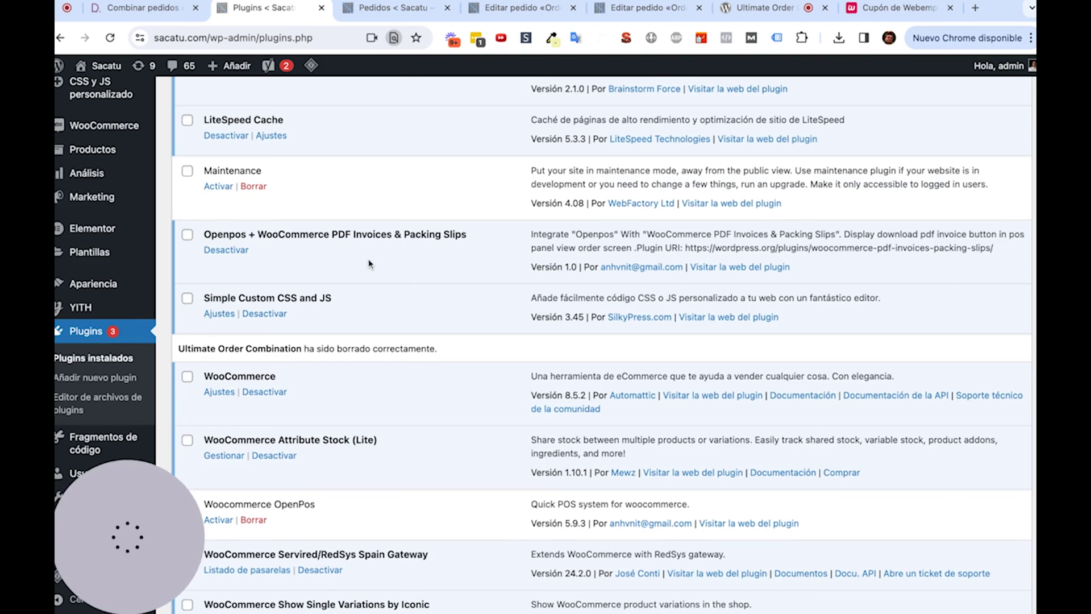
pyautogui.scroll(15, 369, 263)
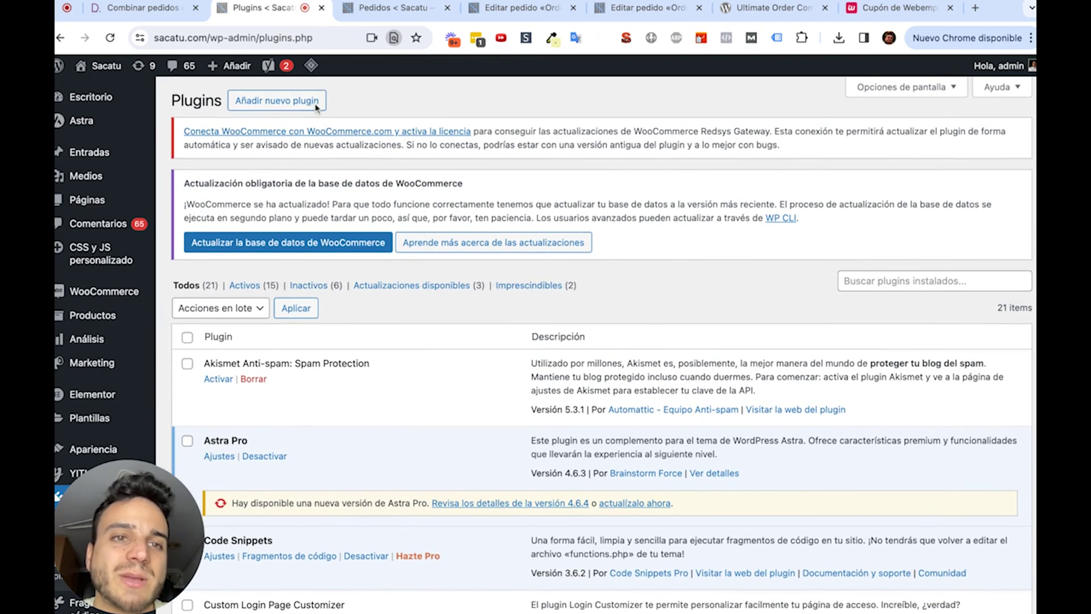
pyautogui.click(316, 105)
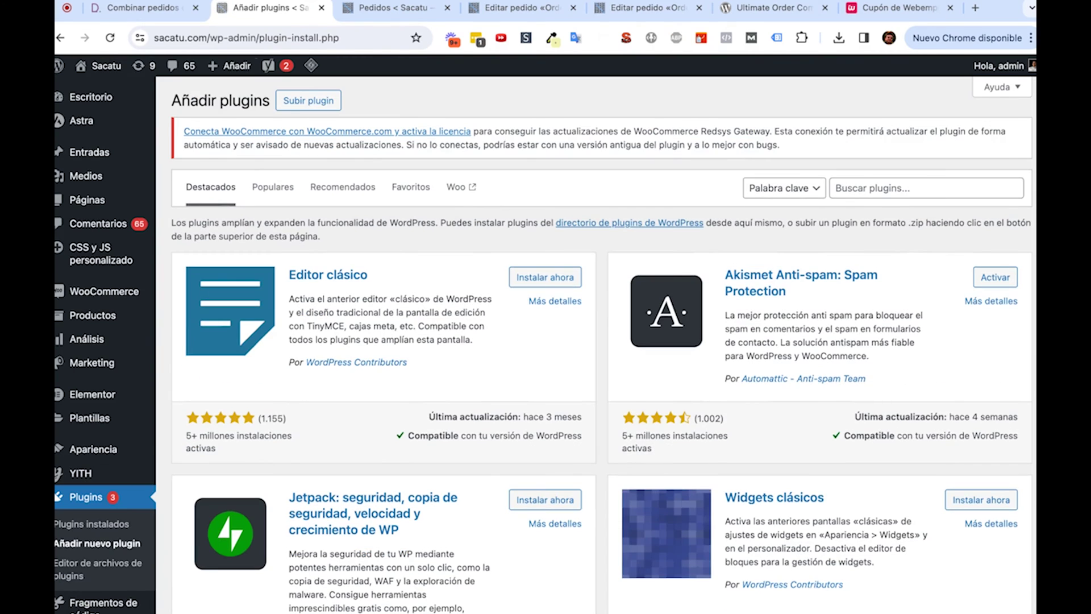
pyautogui.click(884, 193)
pyautogui.write('Ultimate Order Combination')
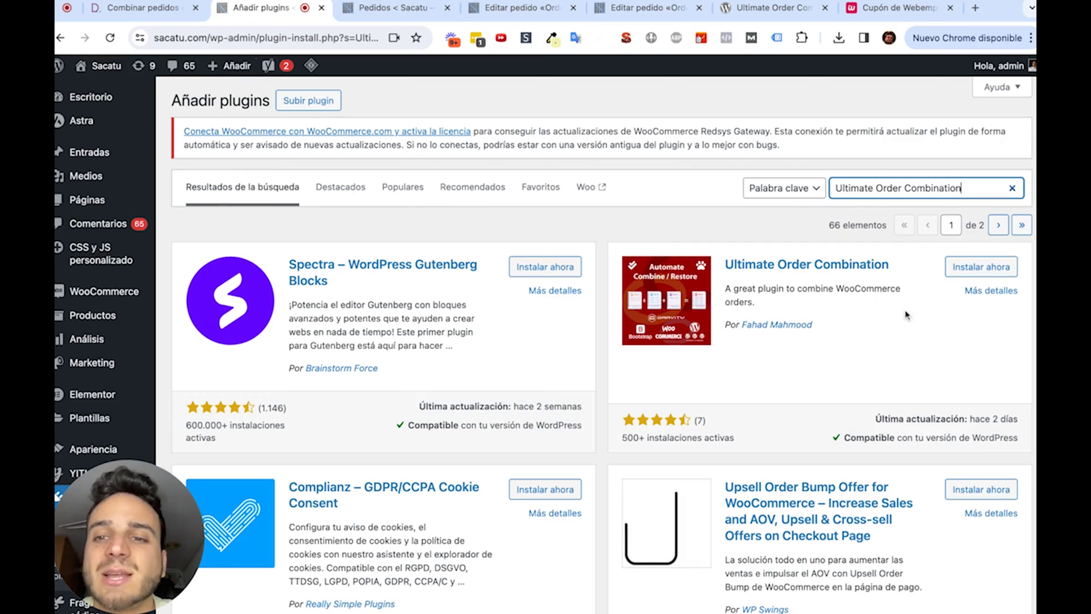
pyautogui.click(964, 267)
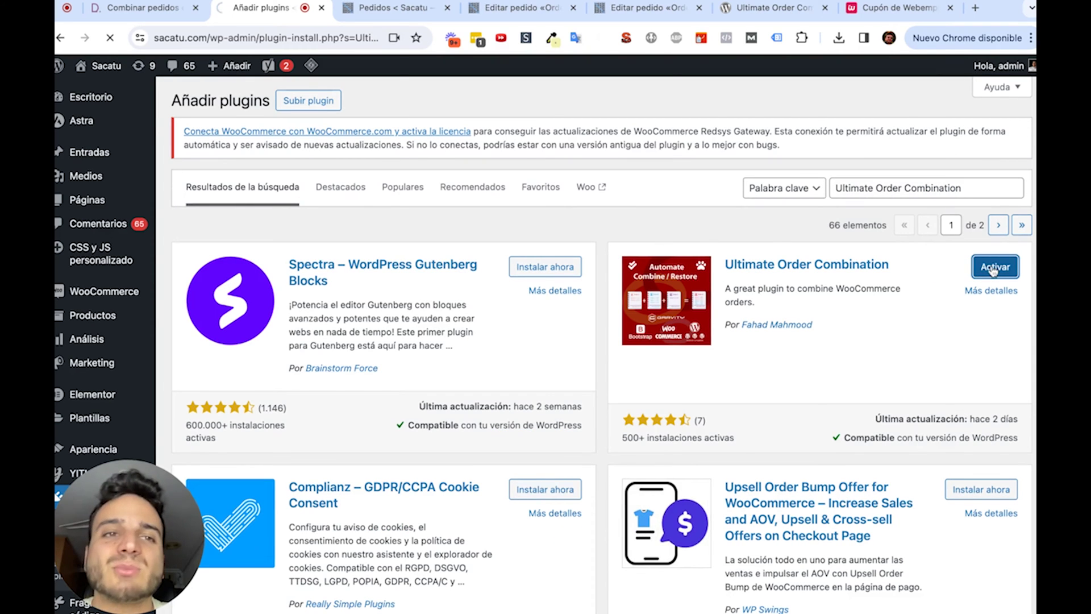
pyautogui.click(993, 269)
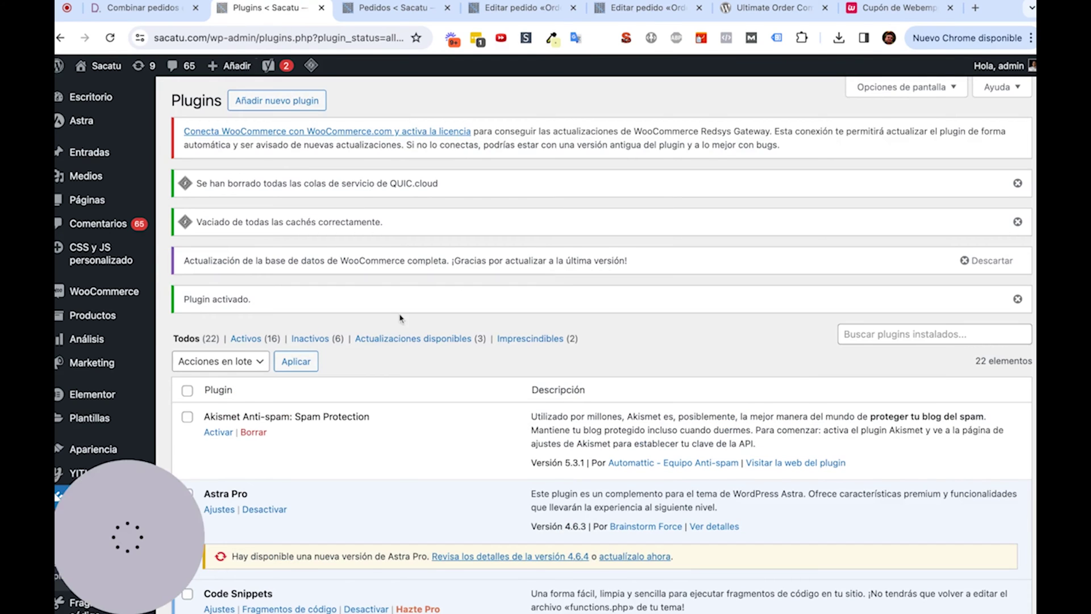
# - Open WooCommerce's "Combinación de pedidos" page and look over the plugin's general configuration options
pyautogui.scroll(-2, 401, 318)
pyautogui.moveTo(136, 236)
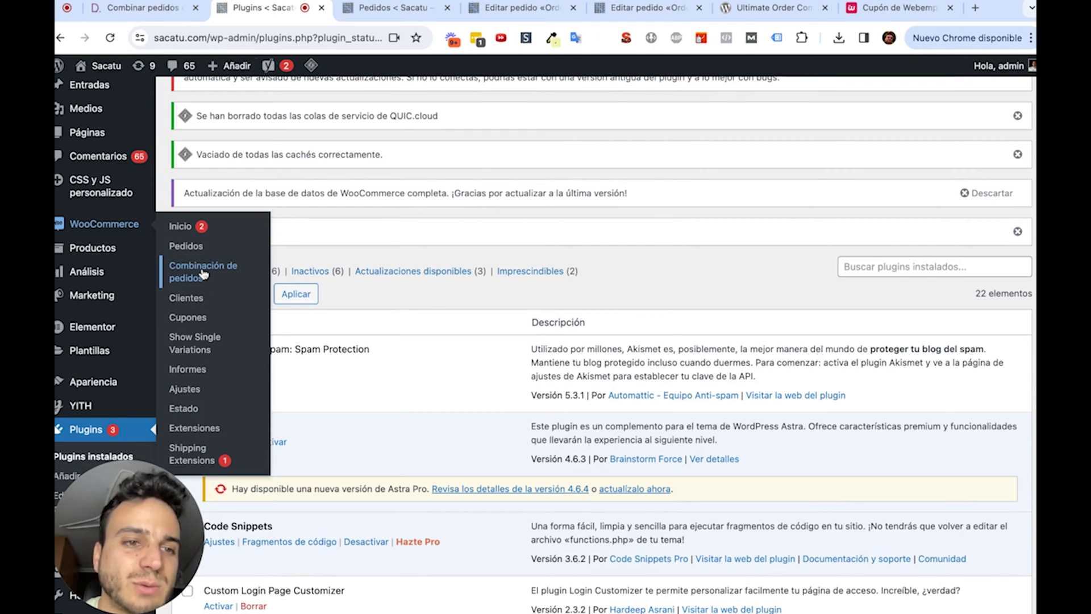
pyautogui.press('super+plus')
pyautogui.press('super+plus')
pyautogui.press('super+plus')
pyautogui.press('super+plus')
pyautogui.press('super+plus')
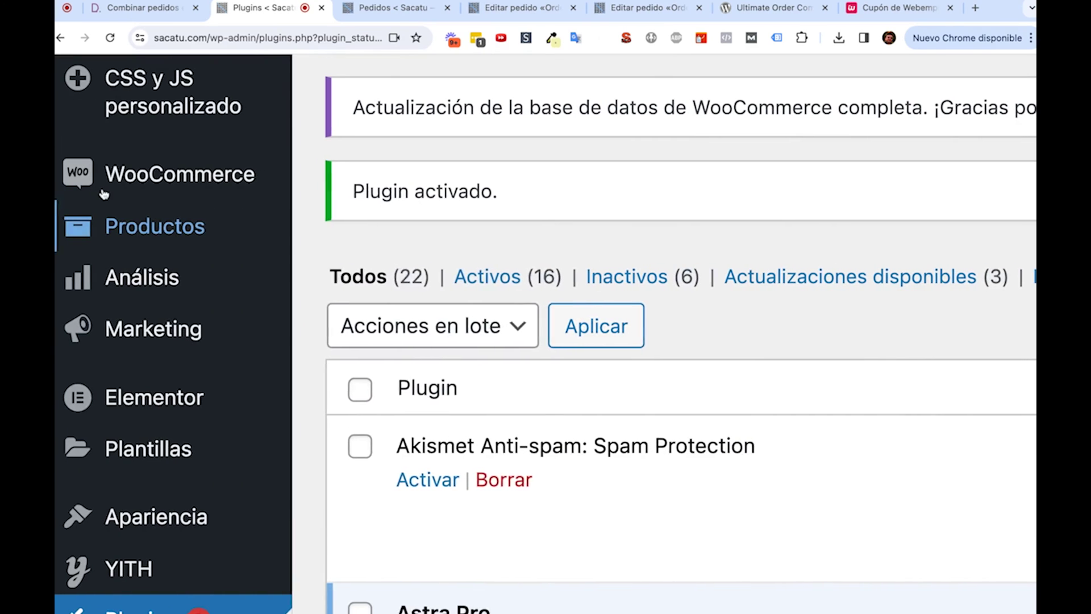
pyautogui.moveTo(220, 175)
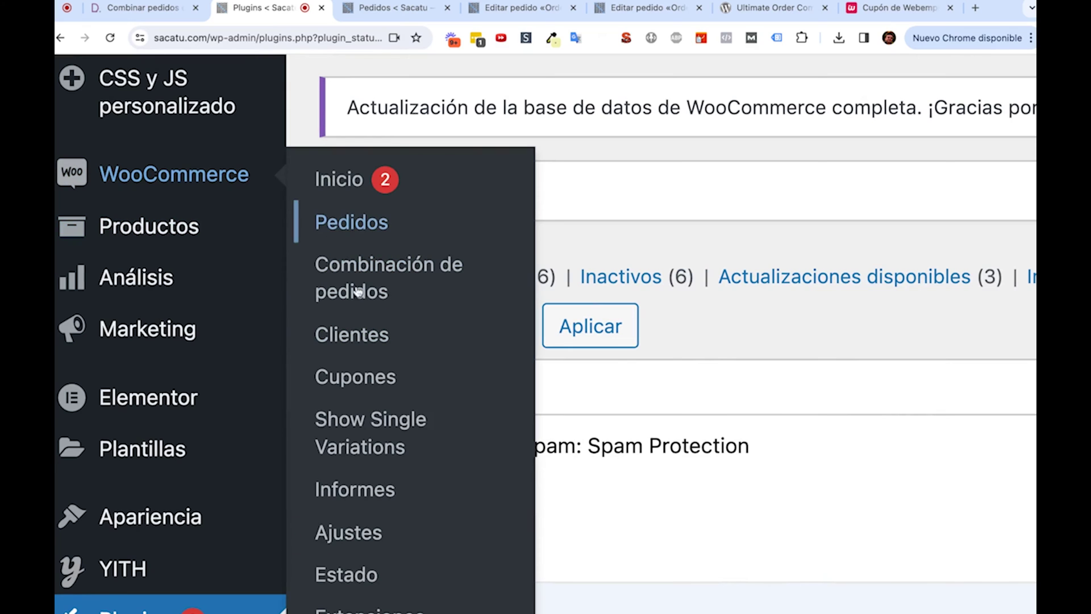
pyautogui.click(357, 291)
pyautogui.press('super+minus')
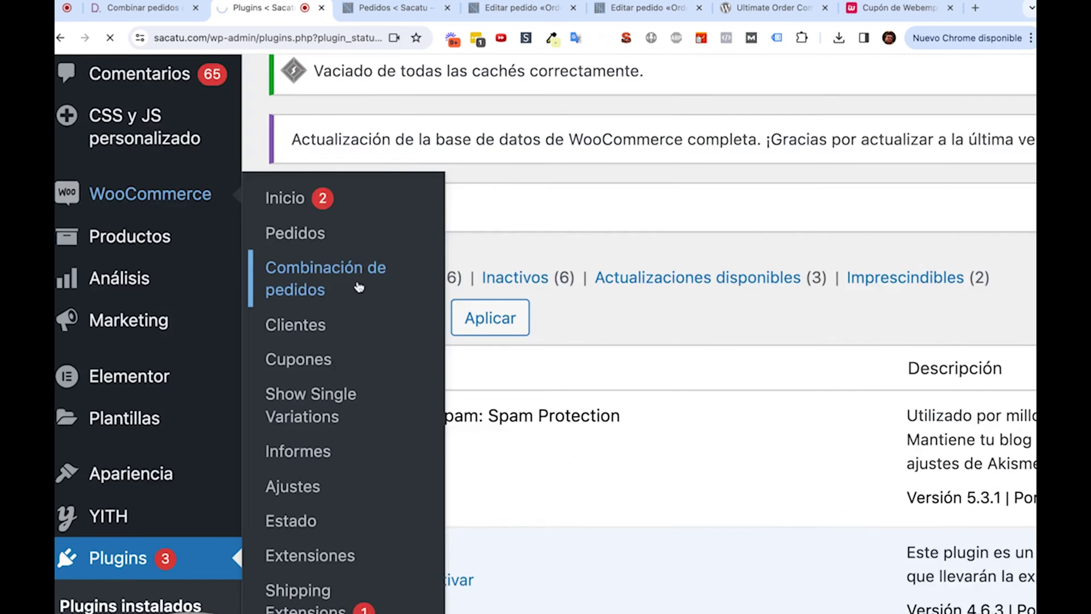
pyautogui.press('super+0')
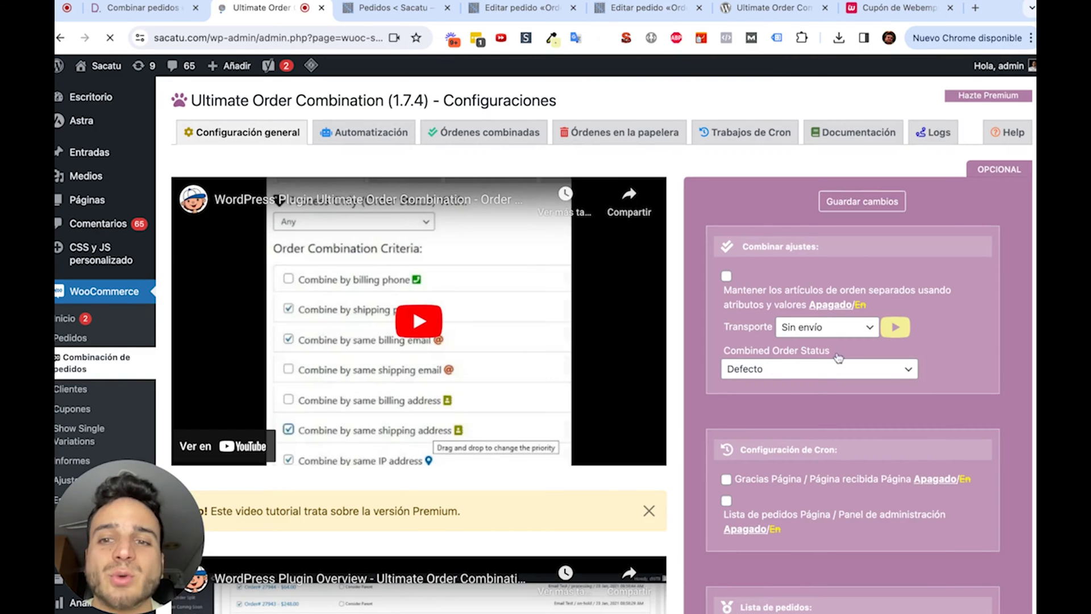
pyautogui.scroll(-2, 807, 432)
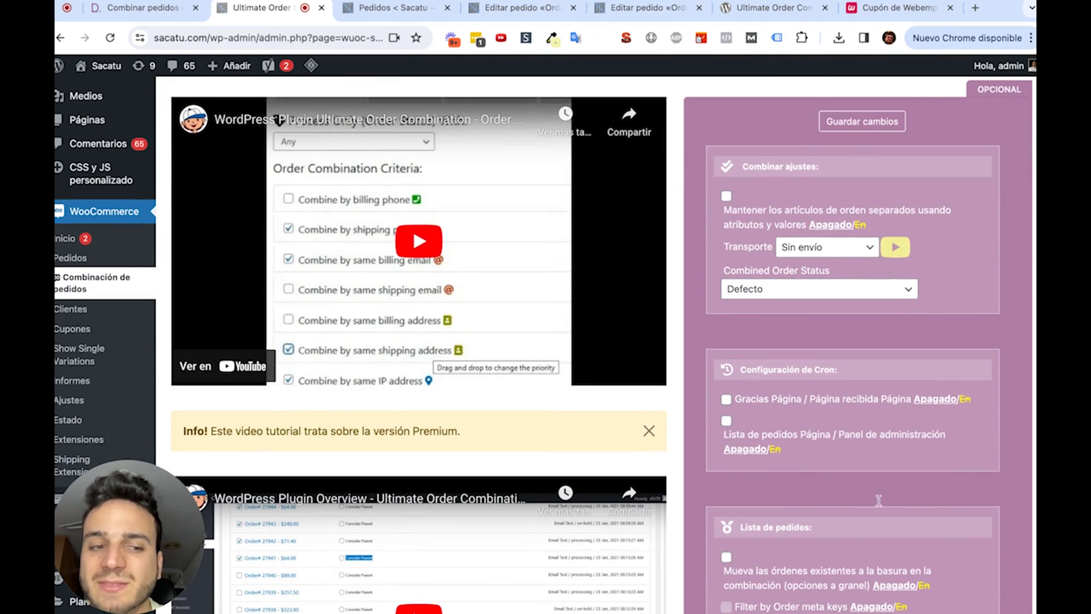
pyautogui.scroll(2, 879, 500)
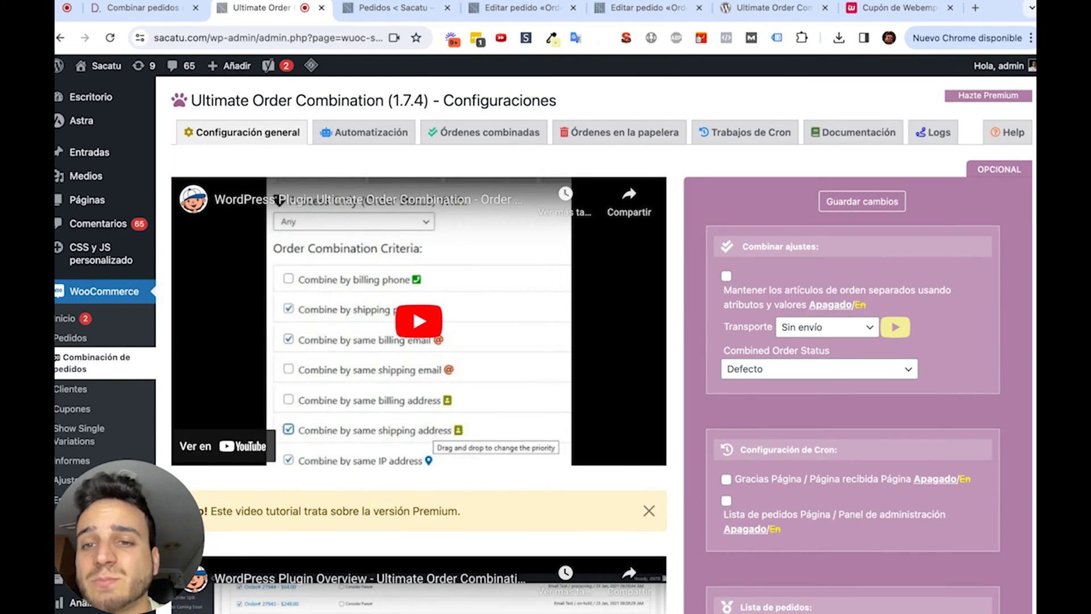
pyautogui.scroll(-1, 816, 240)
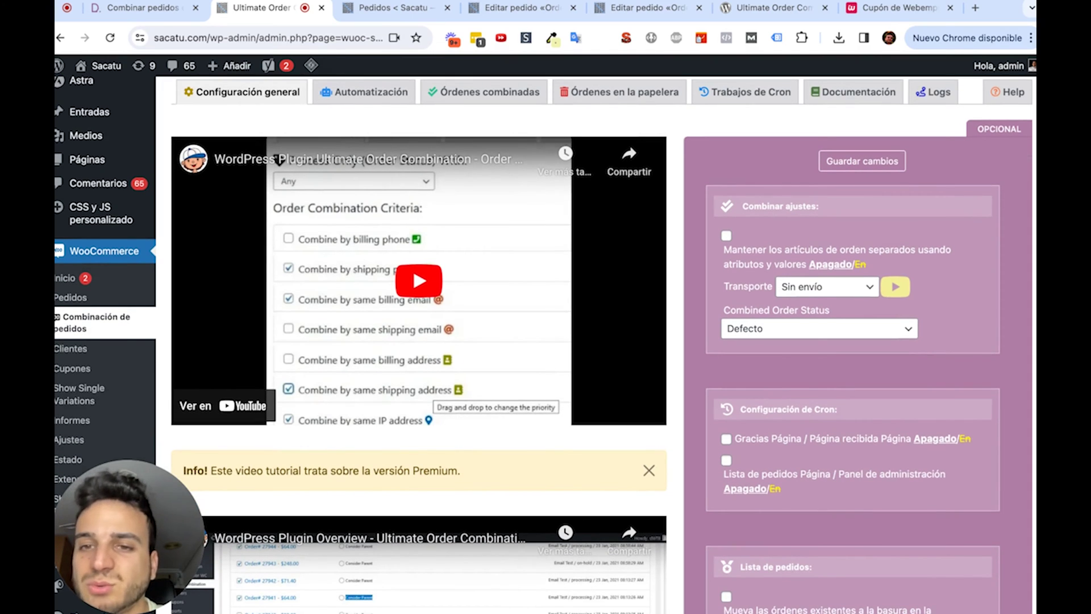
pyautogui.scroll(-1, 767, 208)
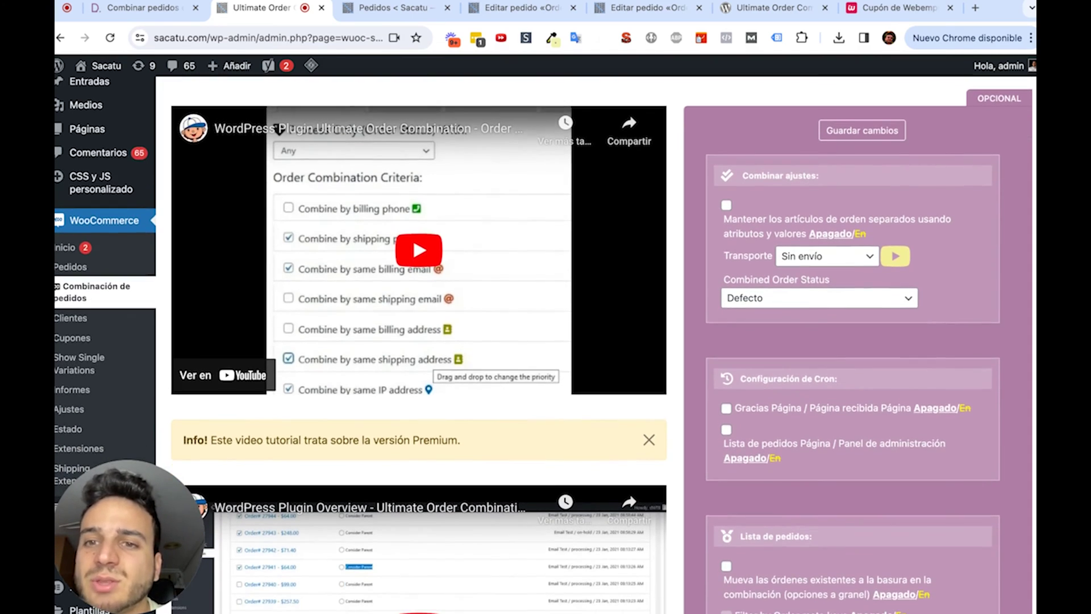
pyautogui.click(728, 206)
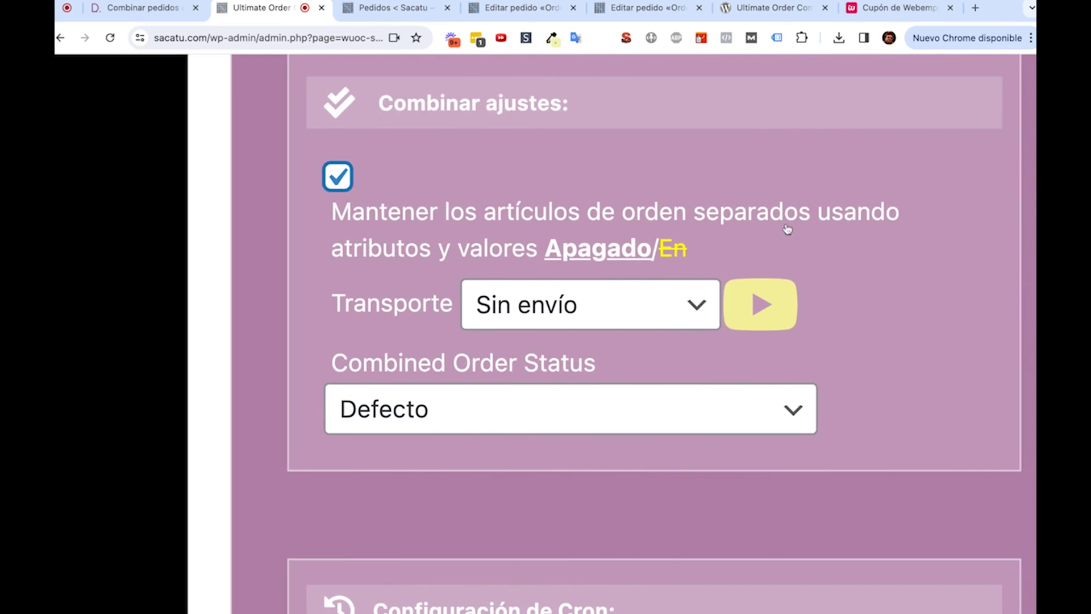
pyautogui.click(539, 301)
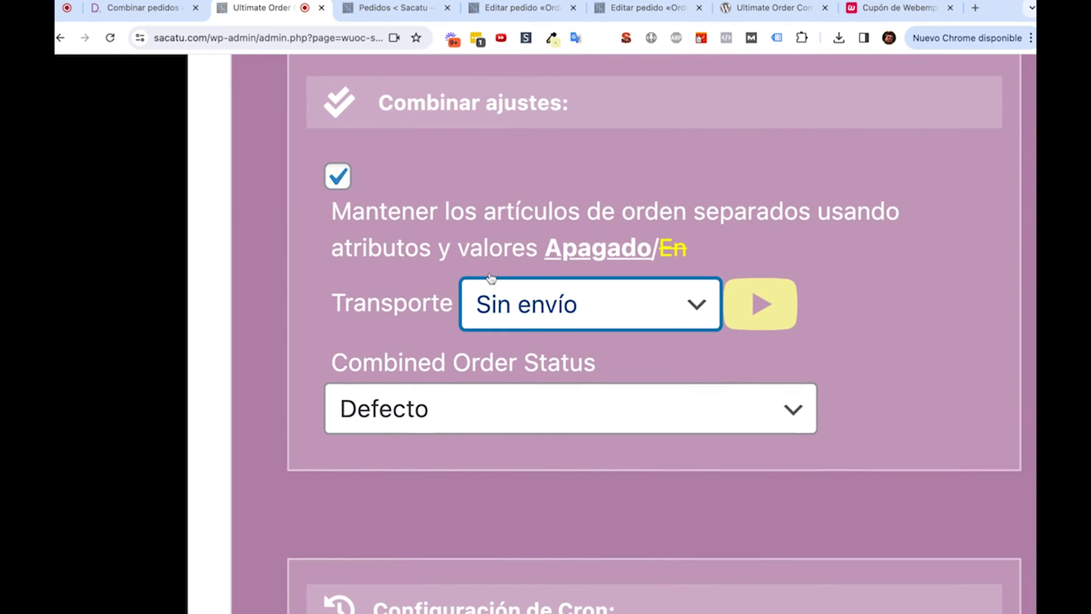
pyautogui.hotkey('shift', 'Tab')
pyautogui.press('space')
# - Set the Transporte option under "Combinar ajustes" to "Envío mas alto"
pyautogui.scroll(-1, 560, 246)
pyautogui.click(556, 269)
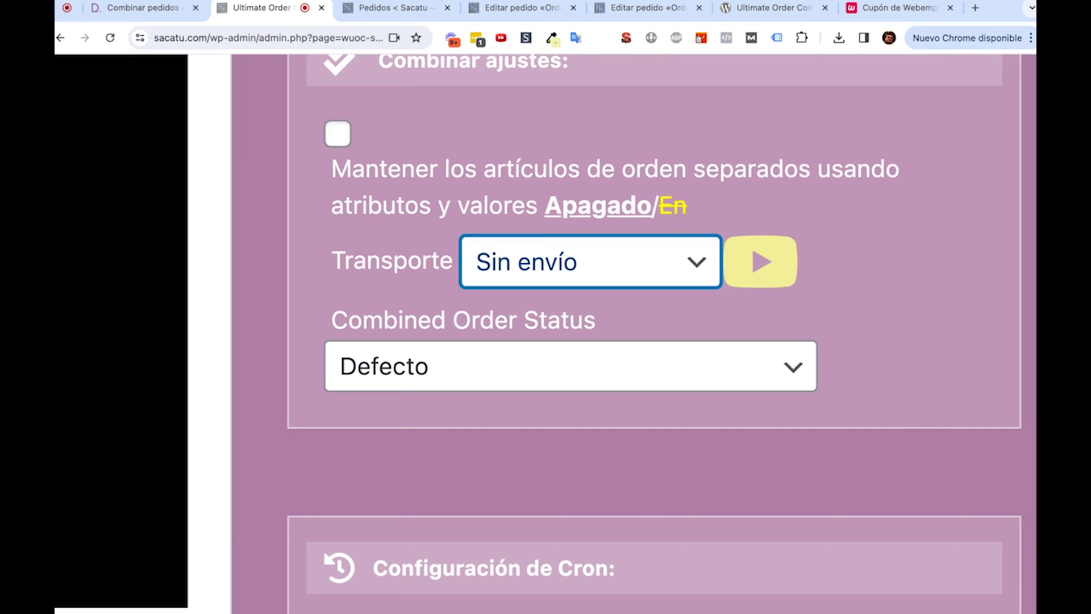
pyautogui.click(564, 316)
pyautogui.scroll(-10, 510, 387)
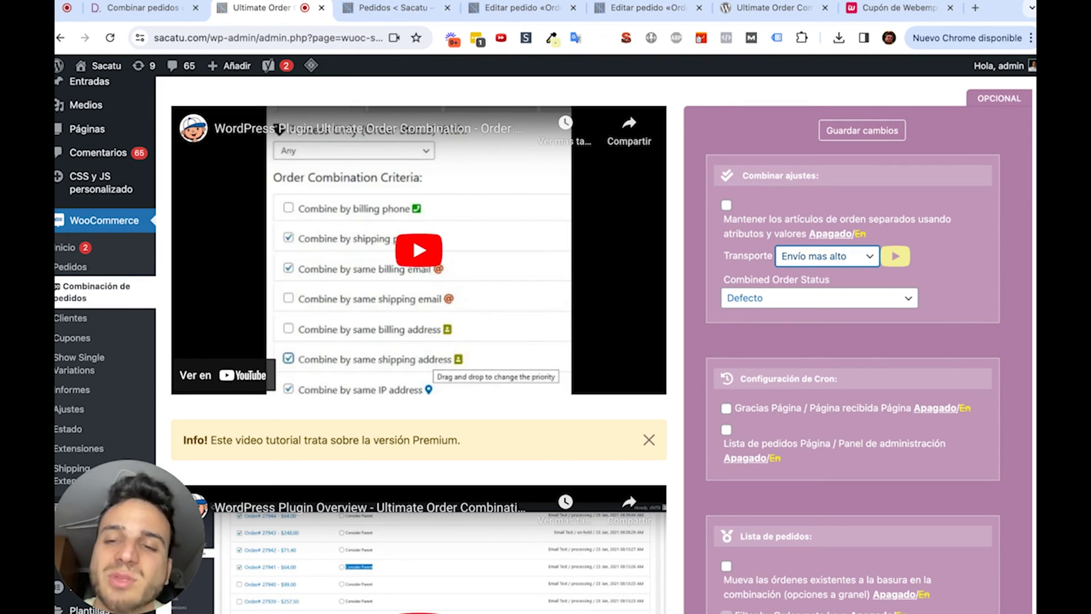
# - Try "Procesando" as the Combined Order Status and switch it back to "Defecto"
pyautogui.scroll(-2, 892, 340)
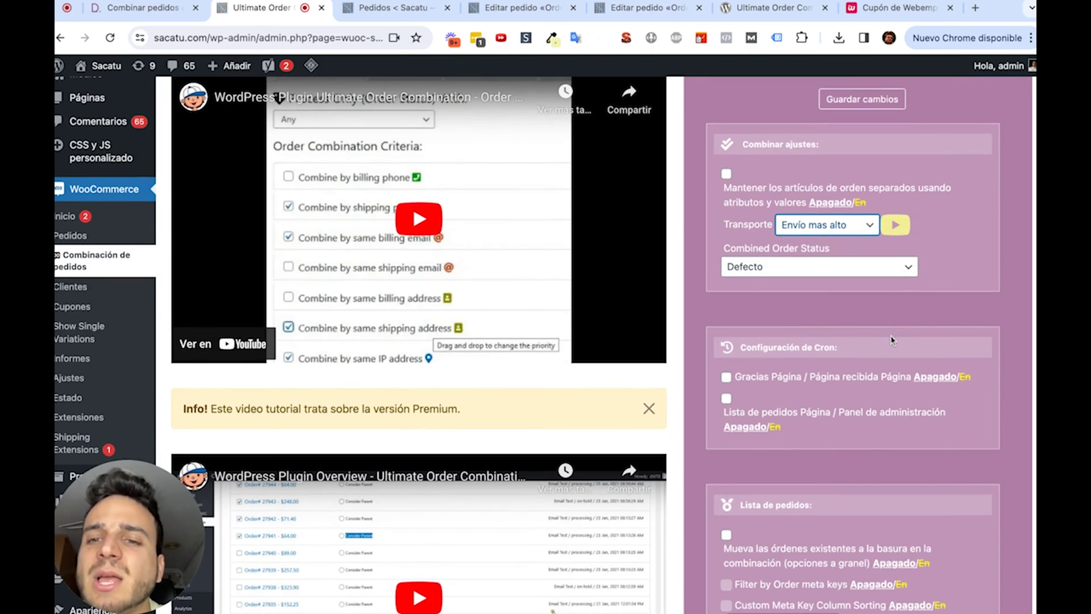
pyautogui.click(870, 259)
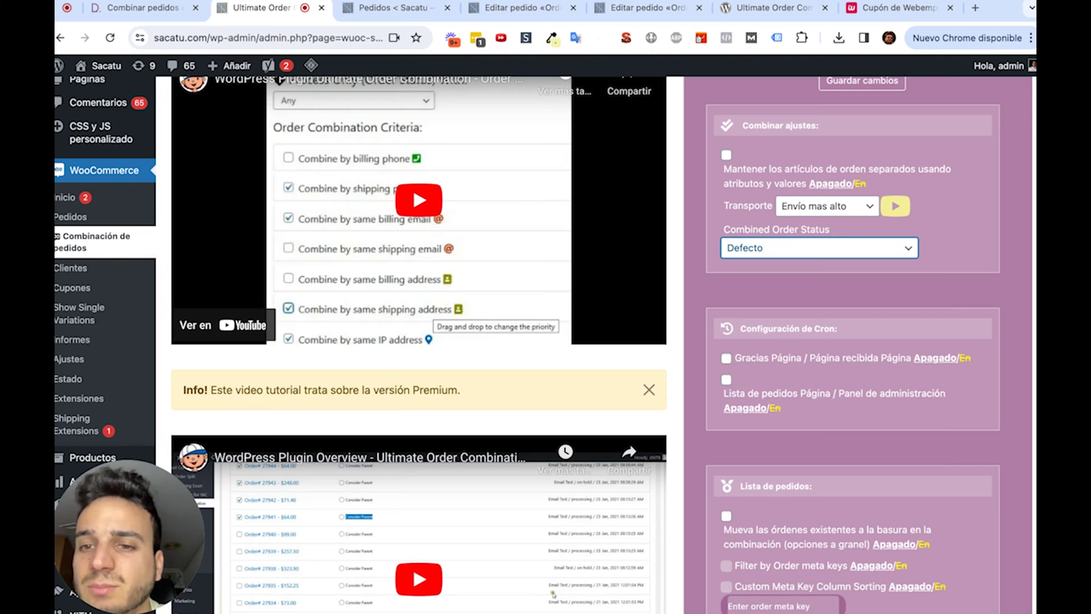
pyautogui.click(794, 252)
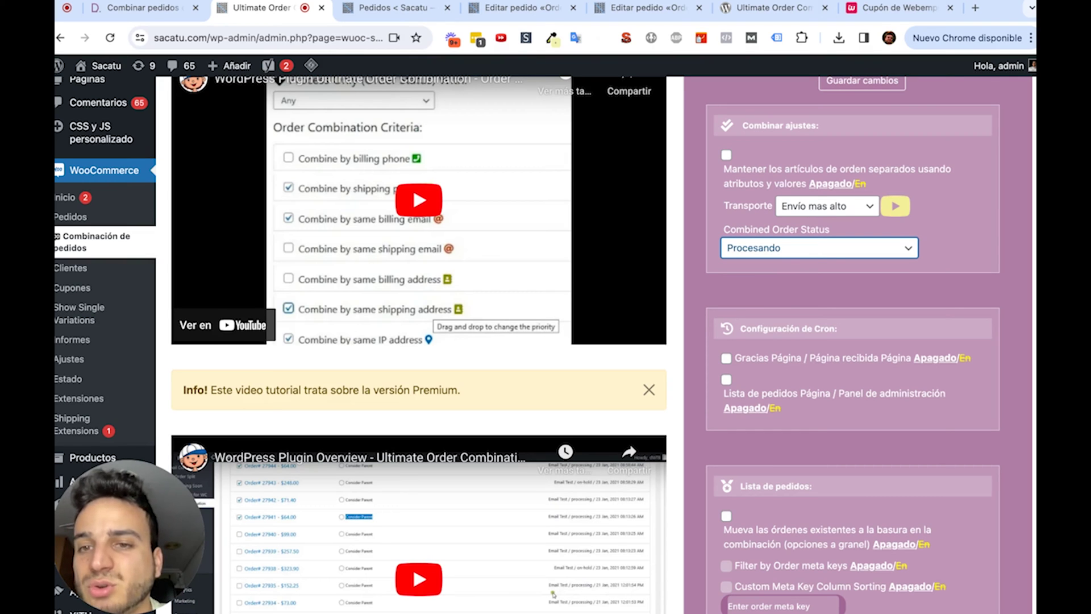
pyautogui.click(787, 288)
pyautogui.scroll(-1, 787, 301)
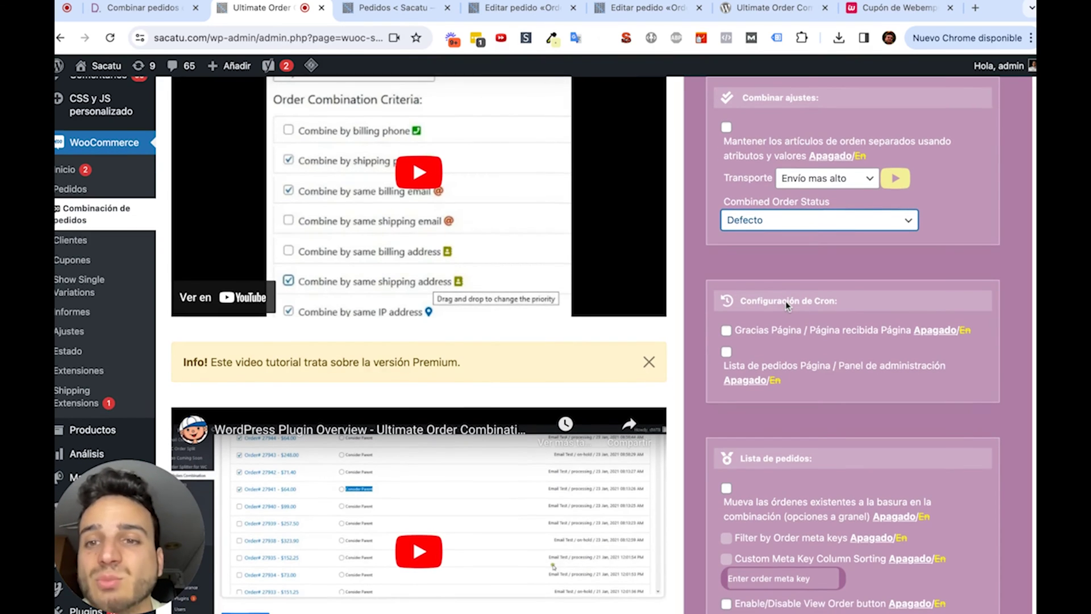
# - Under "Lista de pedidos", enable moving existing orders to the trash on combination and the "Enable/Disable View Order button" option
pyautogui.scroll(-3, 786, 302)
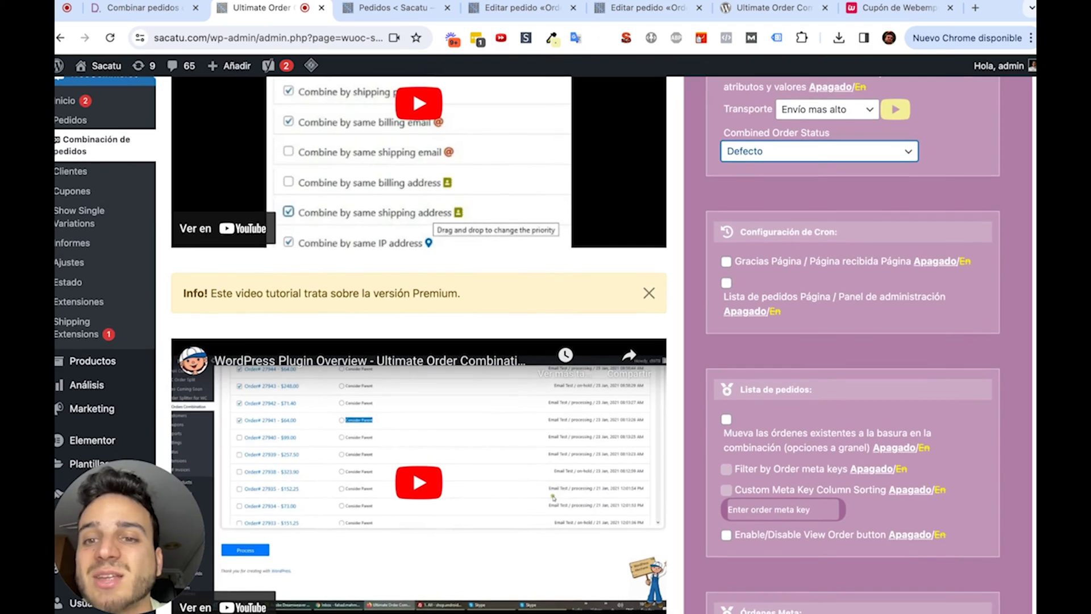
pyautogui.scroll(-2, 813, 258)
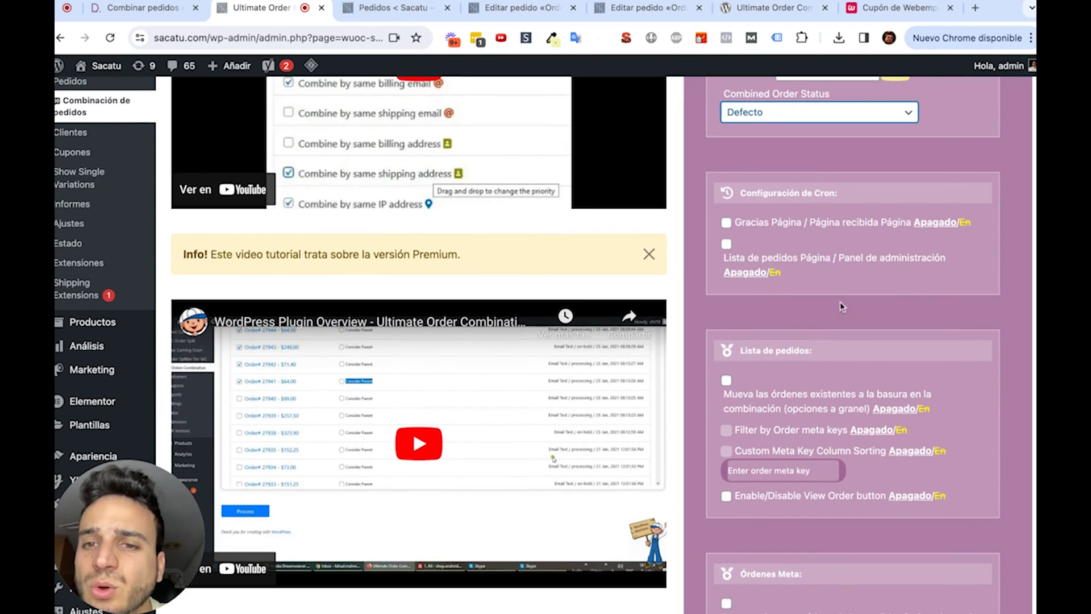
pyautogui.scroll(-5, 843, 307)
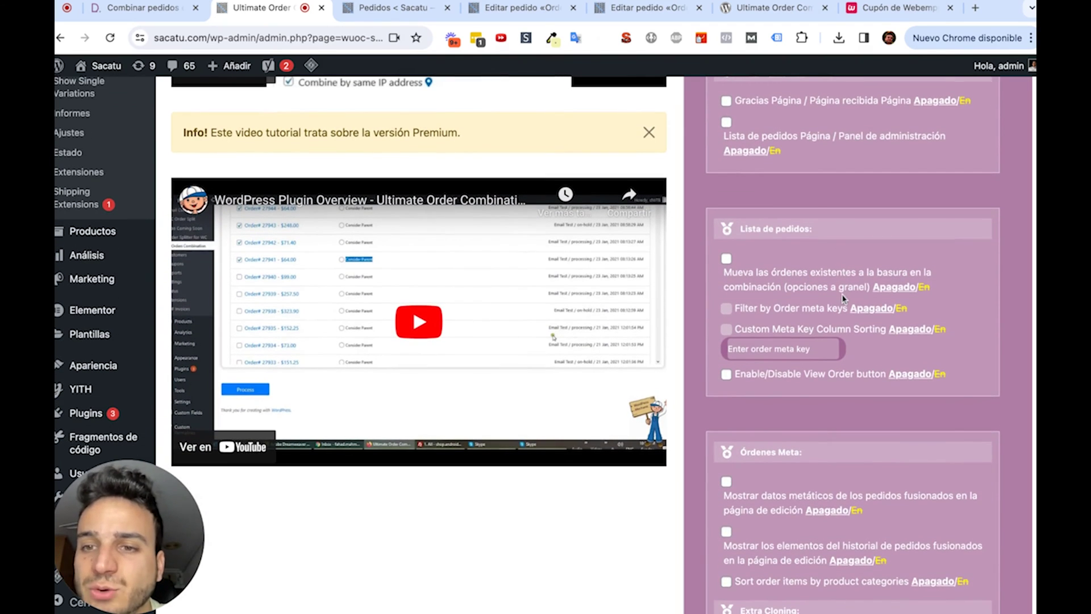
pyautogui.scroll(-2, 836, 277)
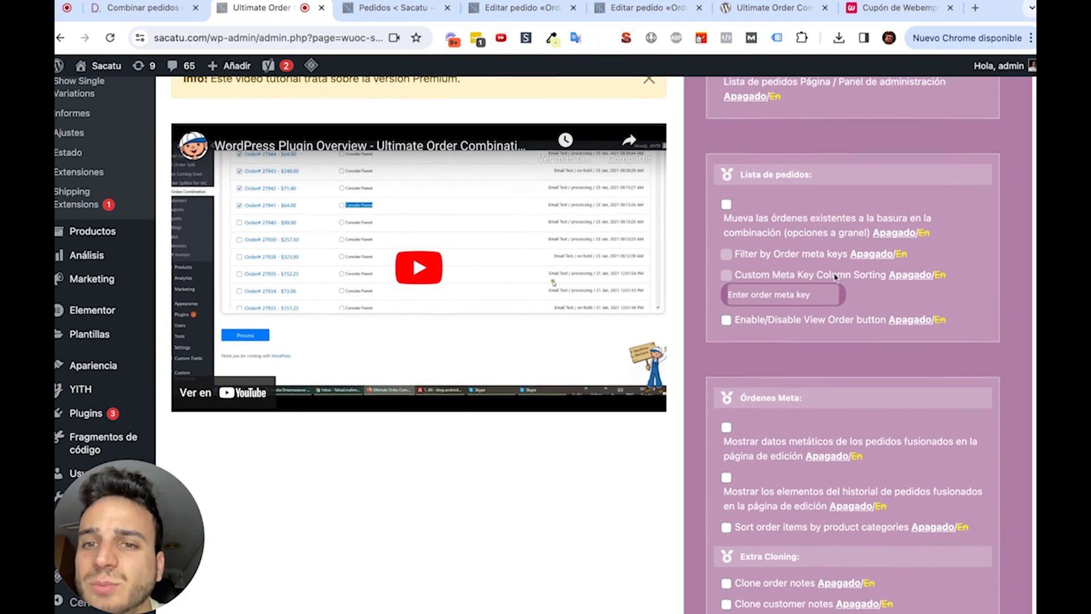
pyautogui.click(727, 205)
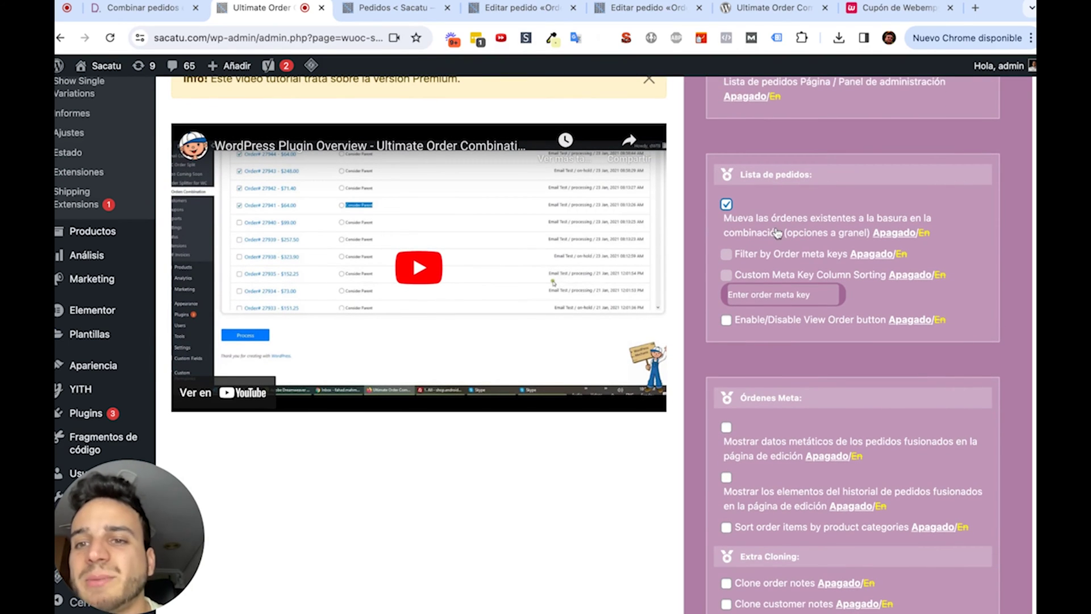
pyautogui.scroll(5, 802, 229)
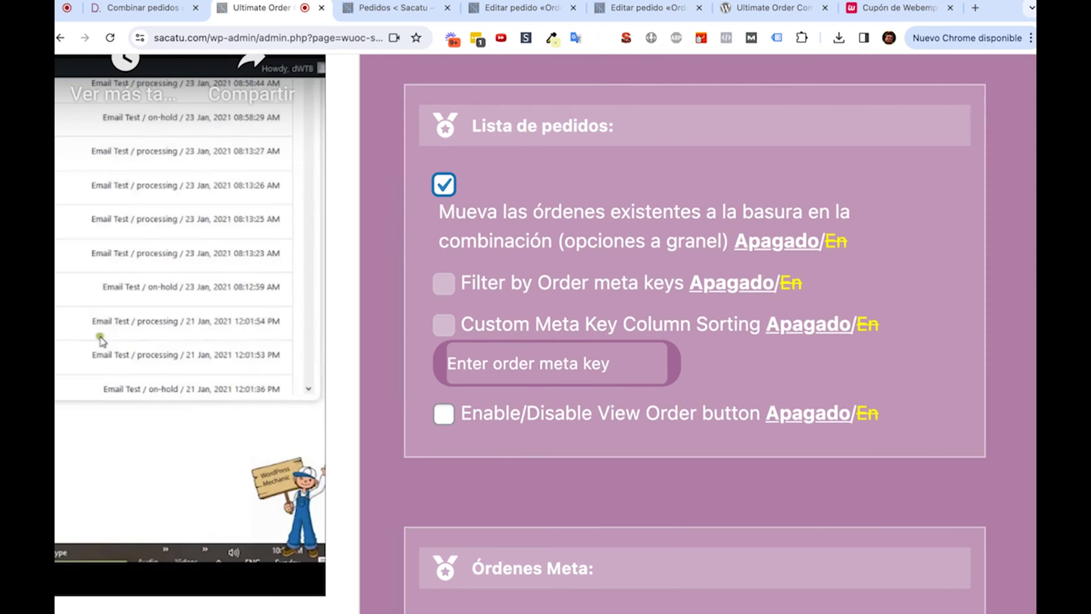
pyautogui.scroll(-5, 659, 261)
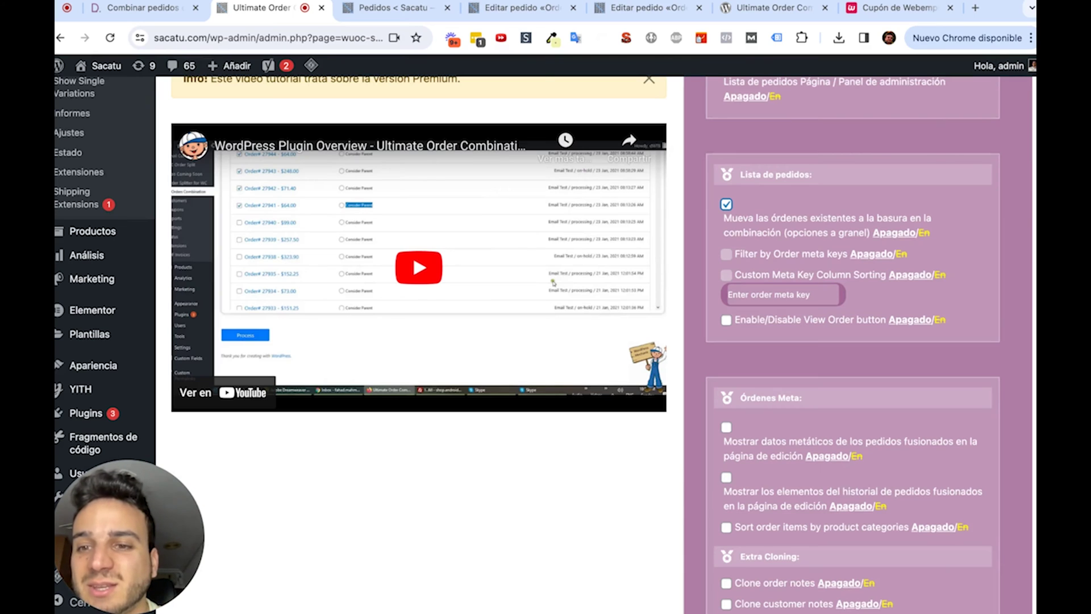
pyautogui.scroll(-1, 801, 336)
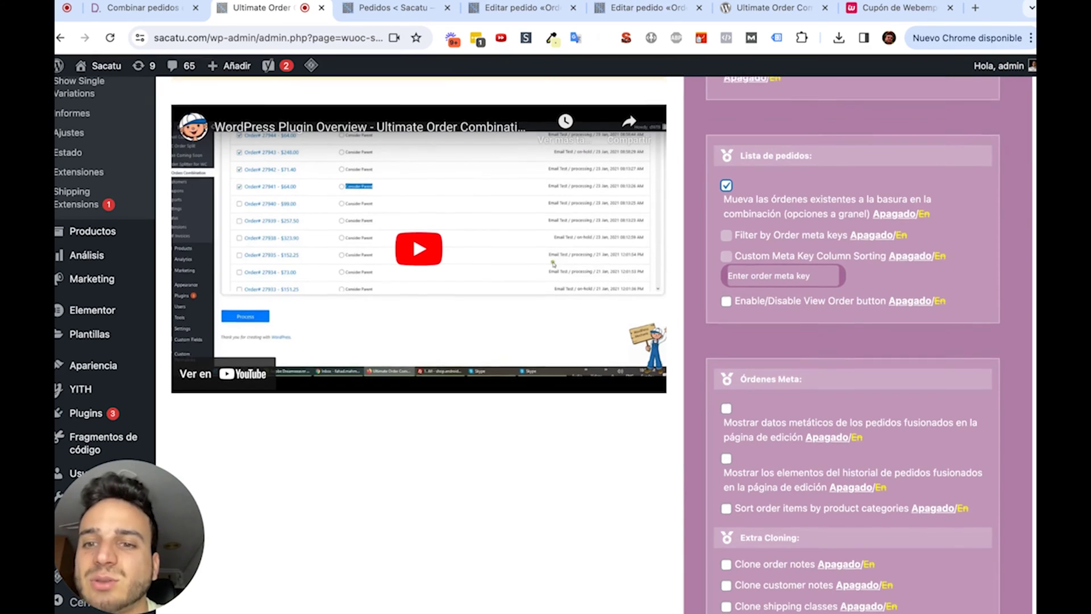
pyautogui.click(820, 299)
# - Under "Órdenes Meta", enable showing merged orders' history items on the edit page, and glance at the order containing the Nimble item
pyautogui.scroll(-3, 821, 301)
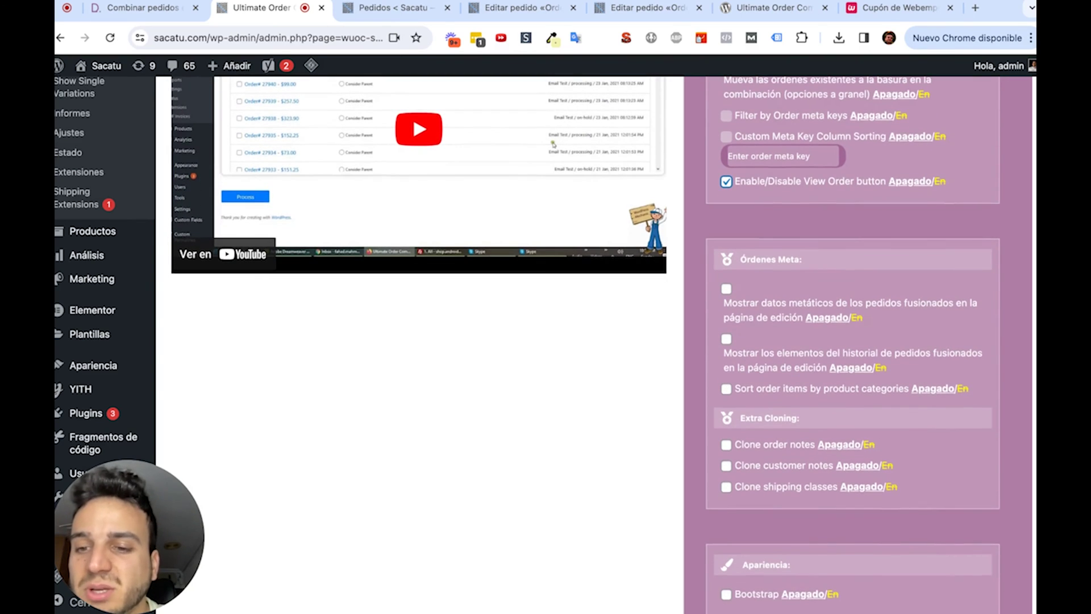
pyautogui.scroll(-1, 807, 250)
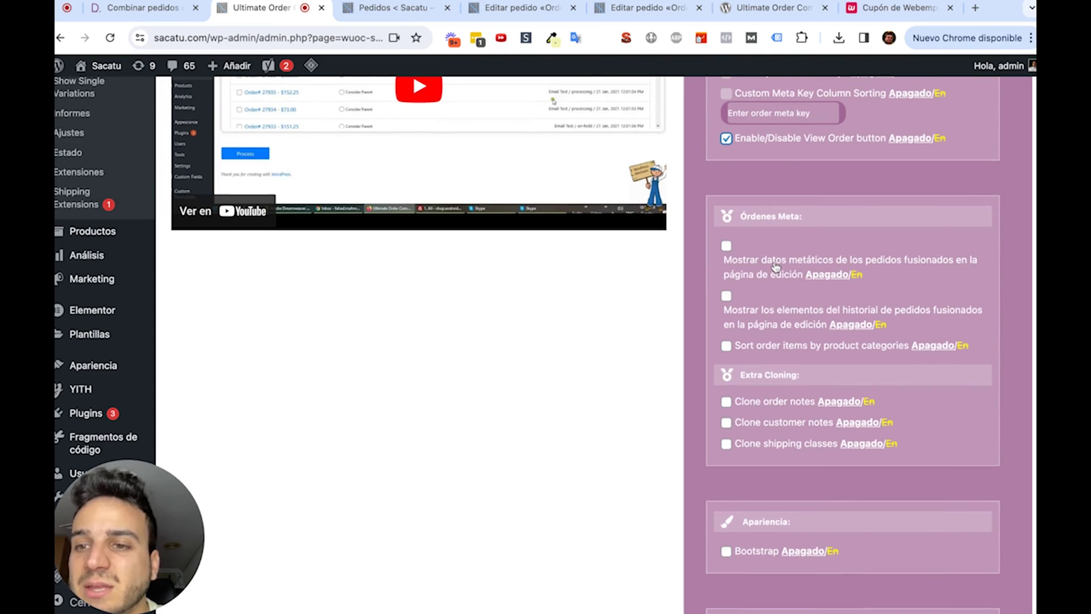
pyautogui.scroll(-1, 776, 268)
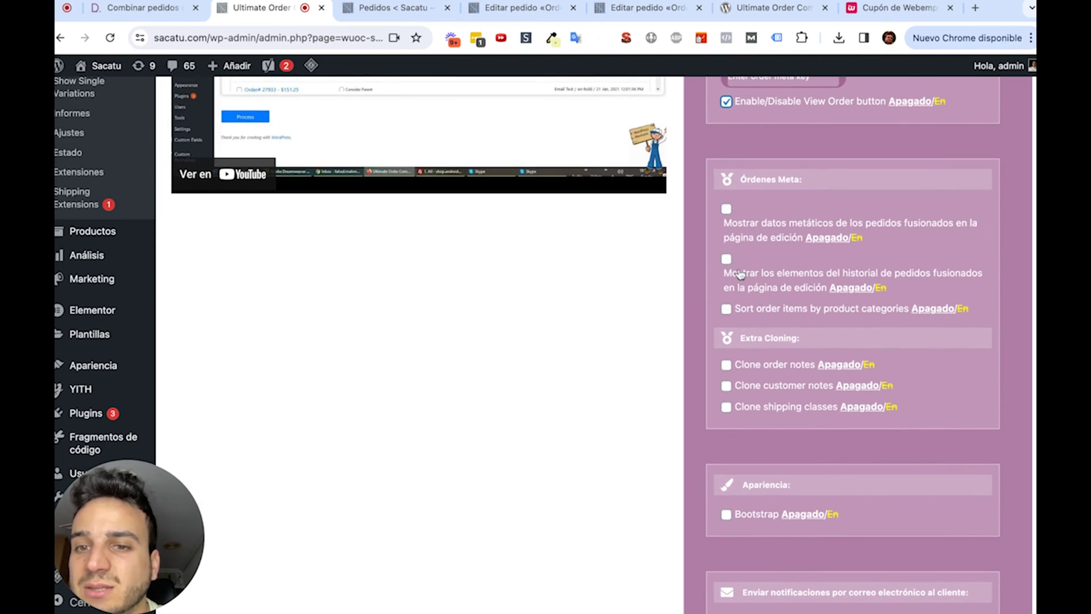
pyautogui.click(727, 261)
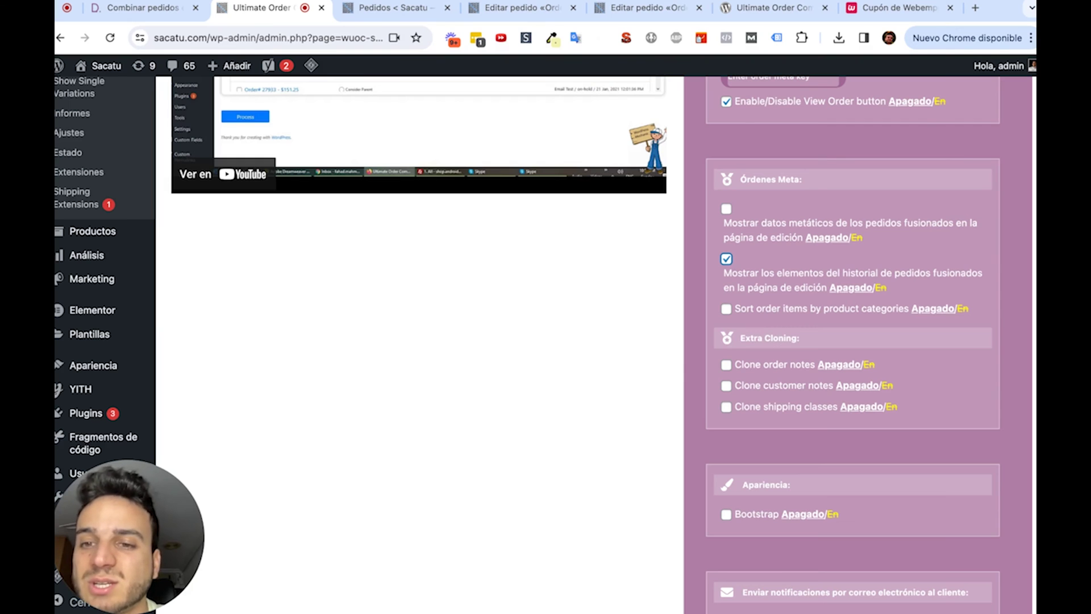
pyautogui.click(515, 8)
pyautogui.scroll(-5, 735, 345)
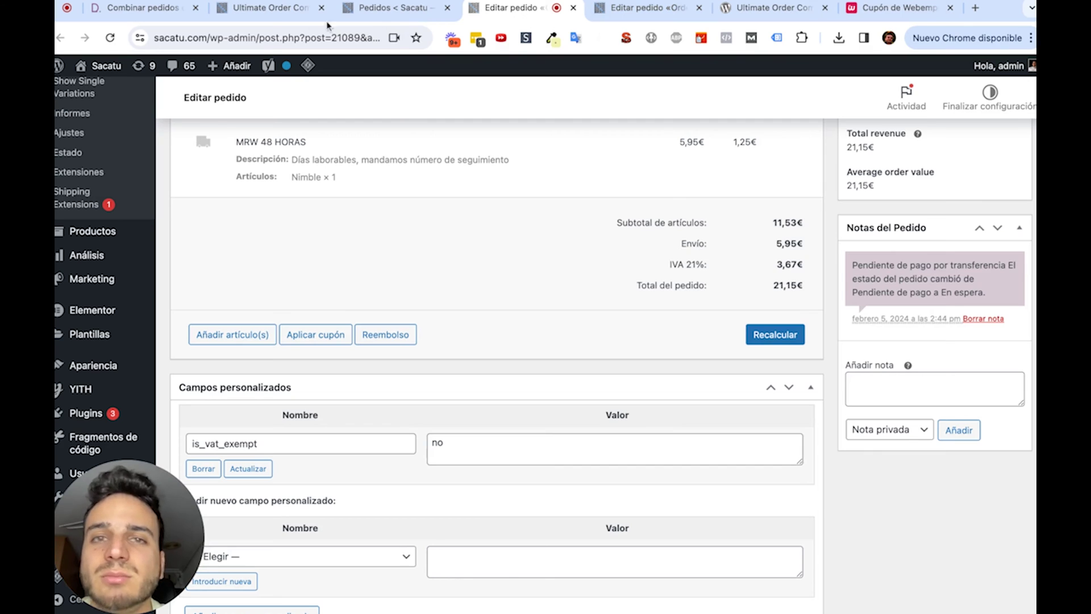
pyautogui.click(269, 17)
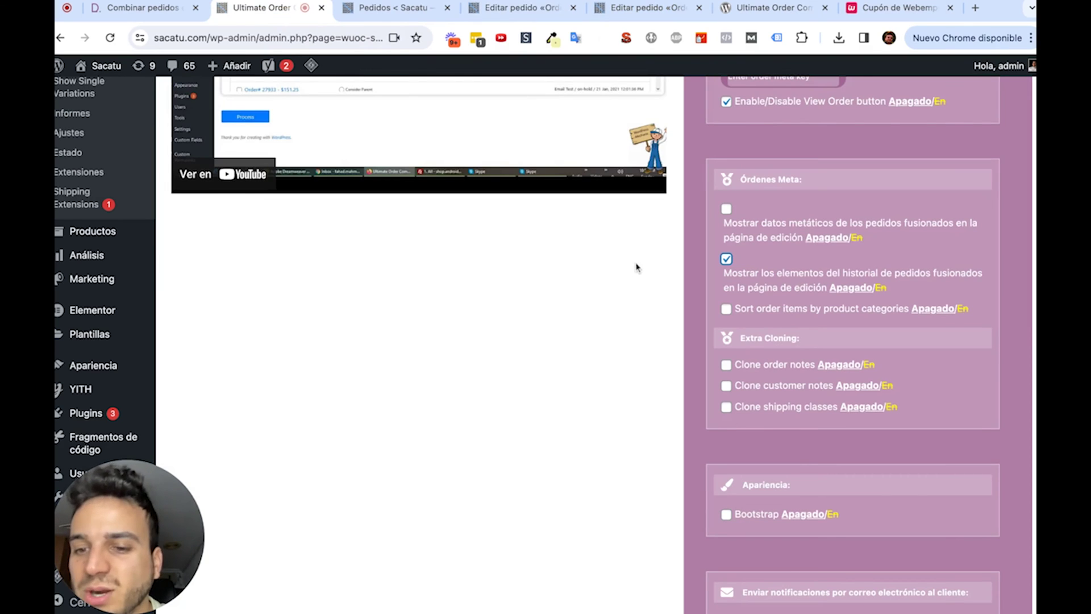
# - Enable cloning of order notes, customer notes and shipping classes under "Extra Cloning"
pyautogui.scroll(-1, 637, 270)
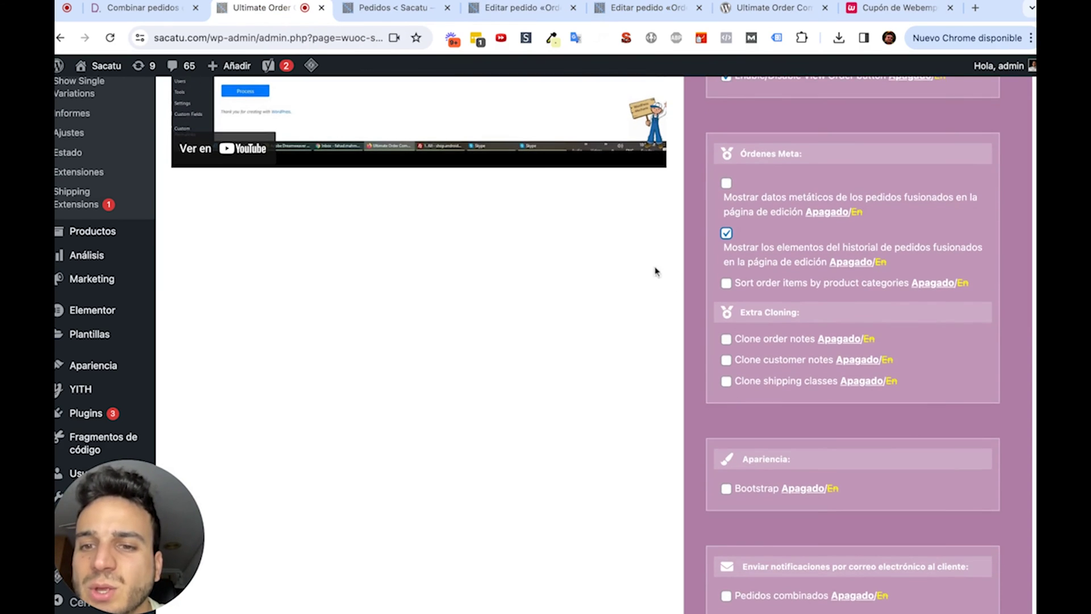
pyautogui.click(727, 340)
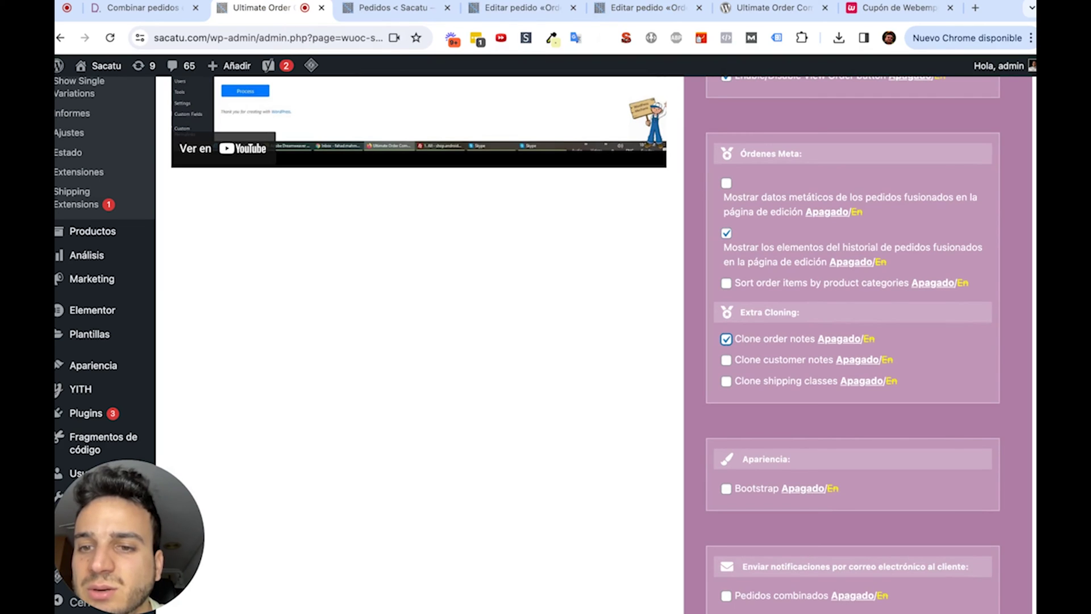
pyautogui.click(727, 360)
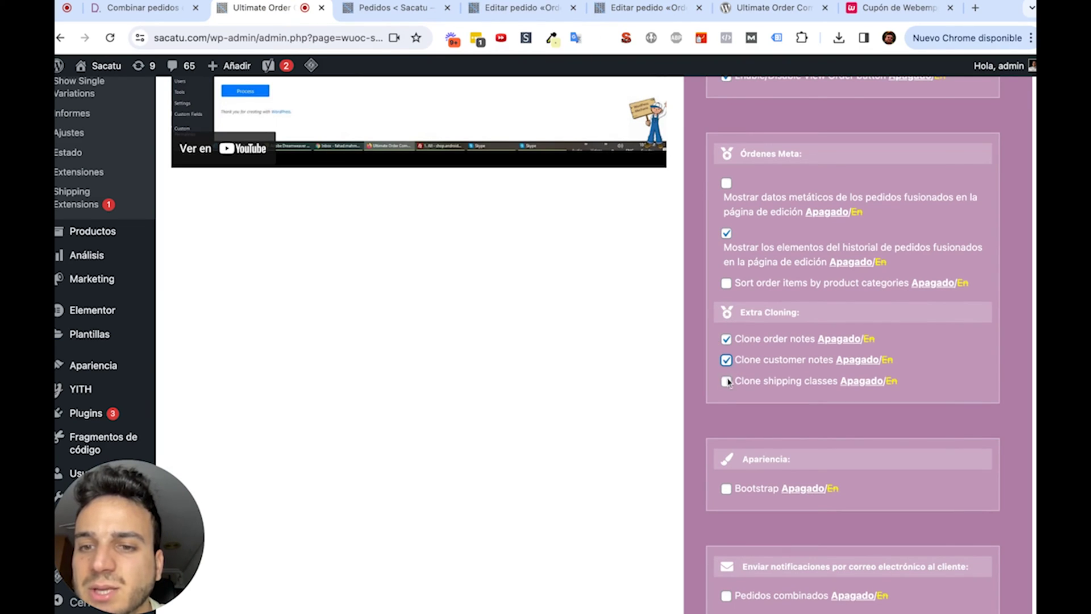
pyautogui.click(727, 381)
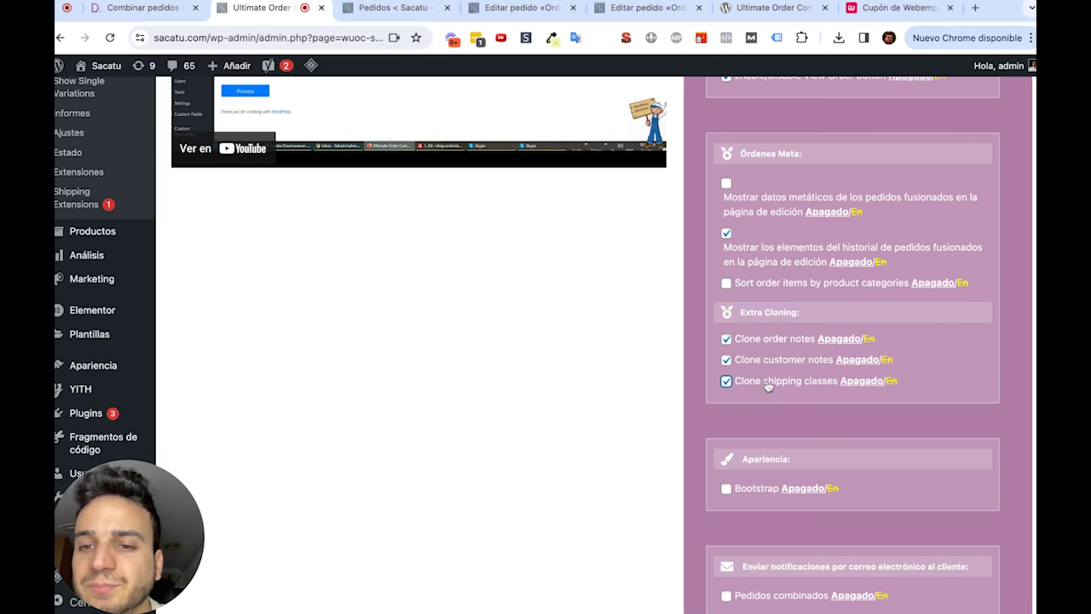
# - Enable the customer e-mail notification for "Pedidos combinados" and save the plugin settings
pyautogui.scroll(-4, 770, 391)
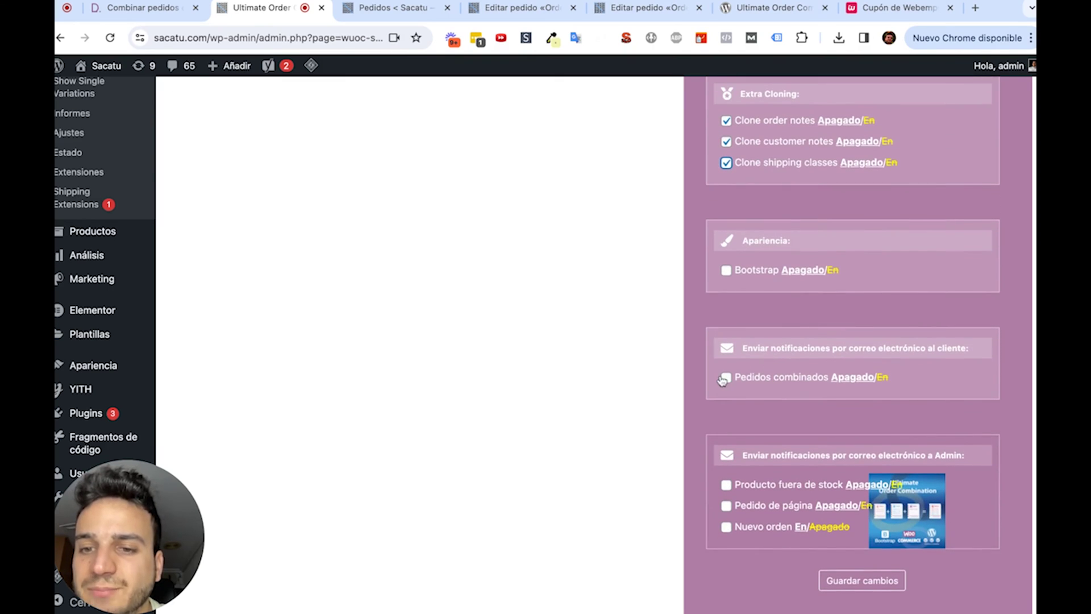
pyautogui.click(727, 378)
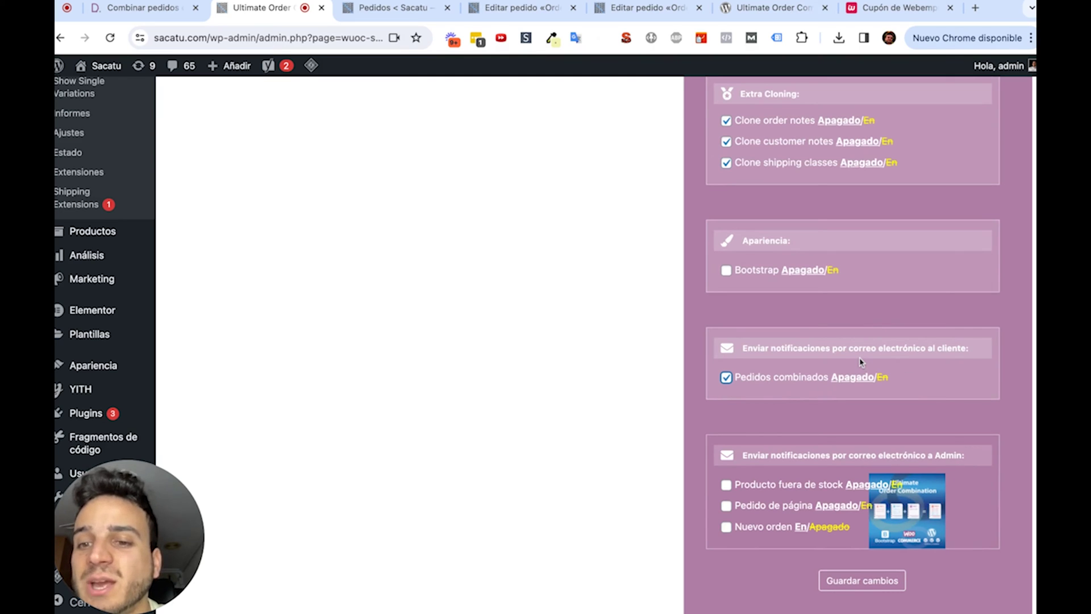
pyautogui.scroll(-1, 861, 362)
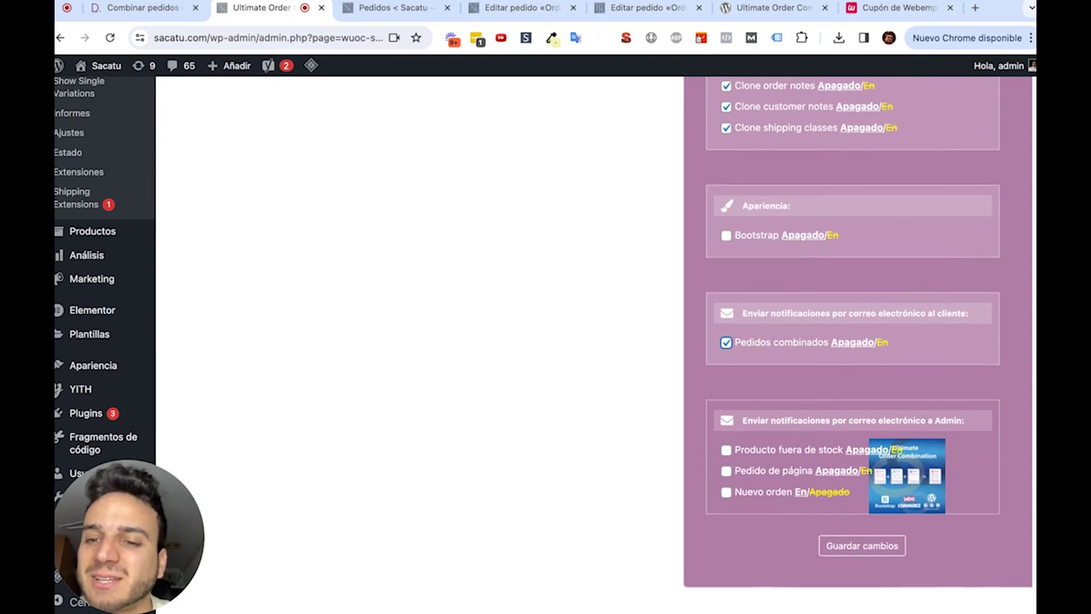
pyautogui.scroll(-1, 813, 427)
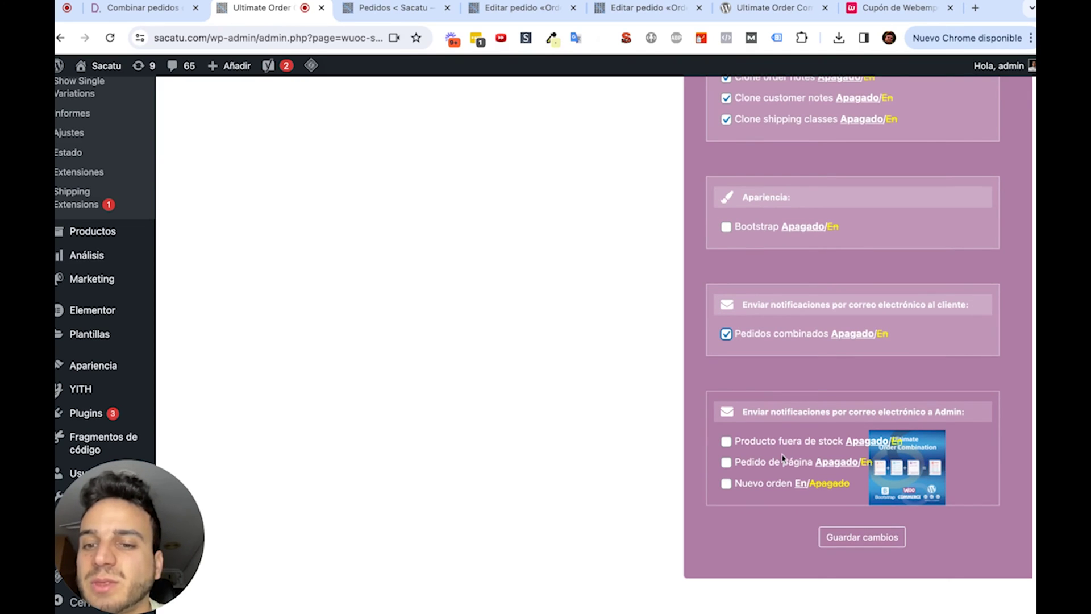
pyautogui.click(856, 546)
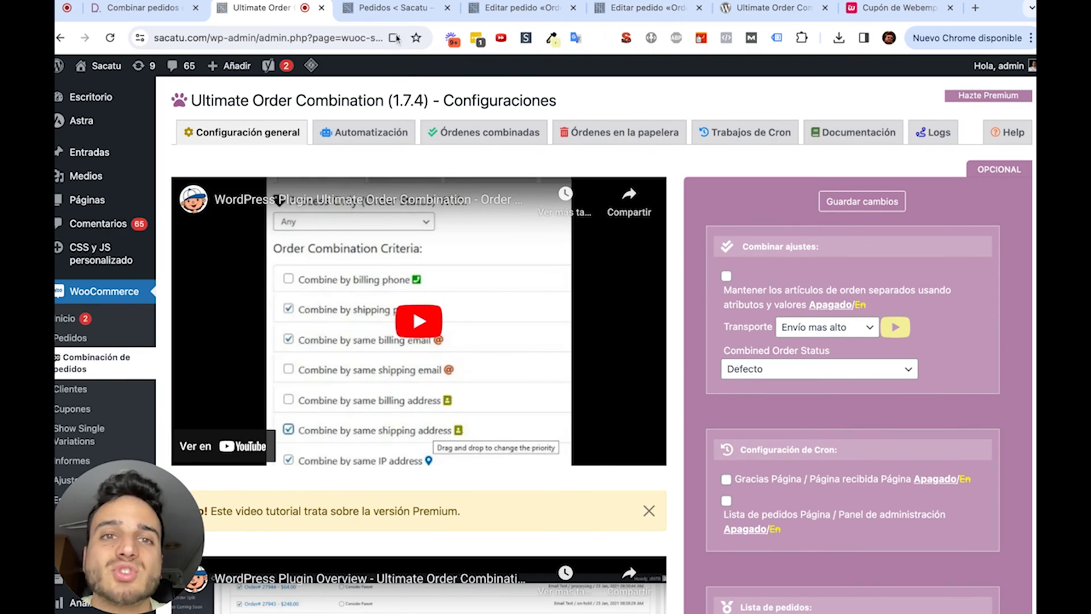
# - Reload the orders list and review the items and totals of the orders containing Hundir La Flota and Nimble
pyautogui.click(389, 8)
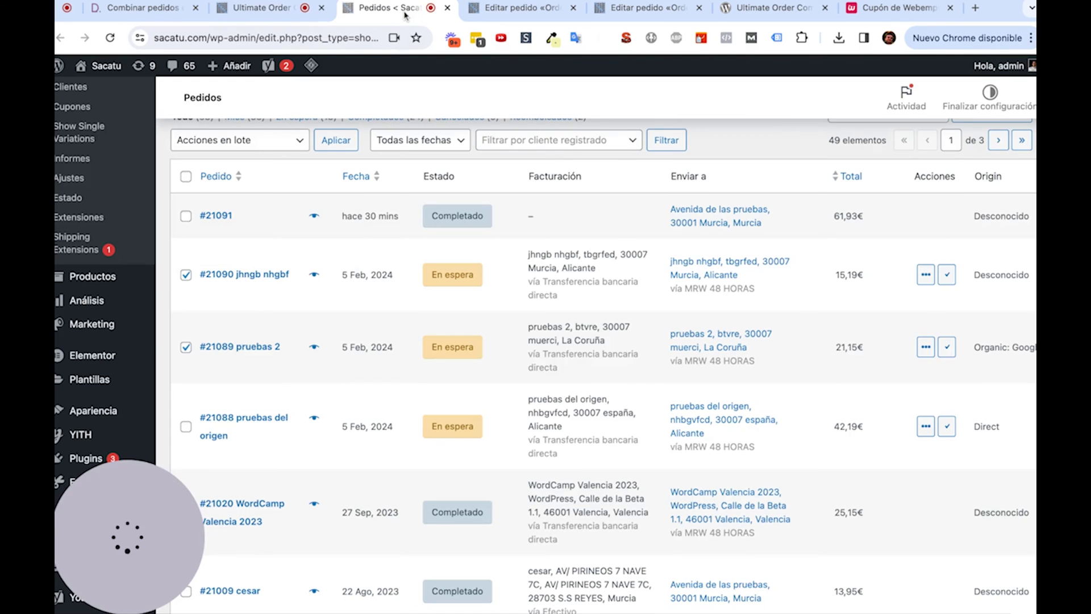
pyautogui.click(110, 38)
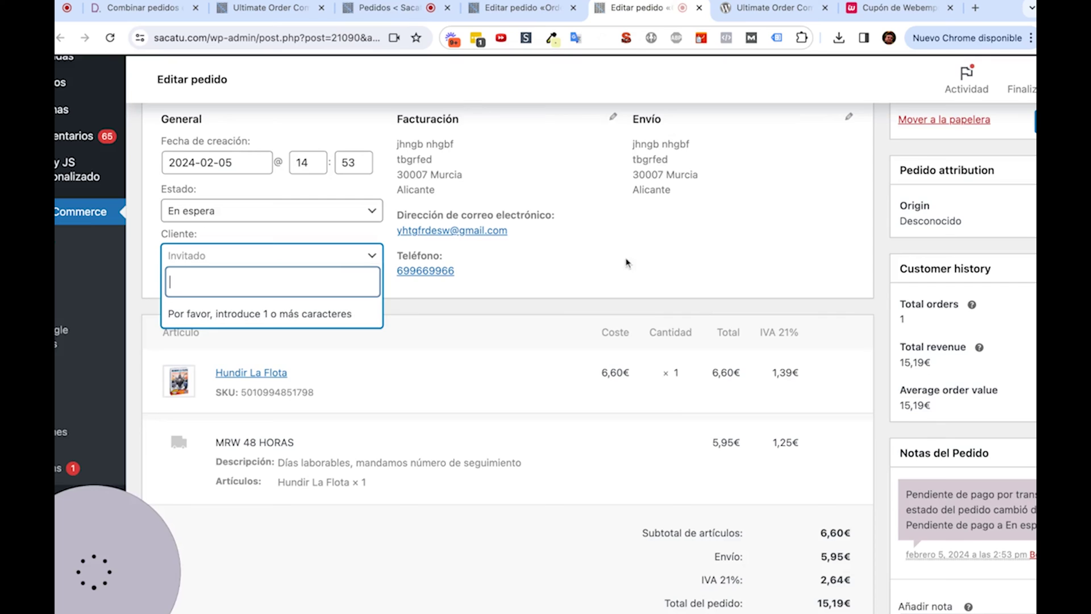
pyautogui.scroll(-2, 627, 263)
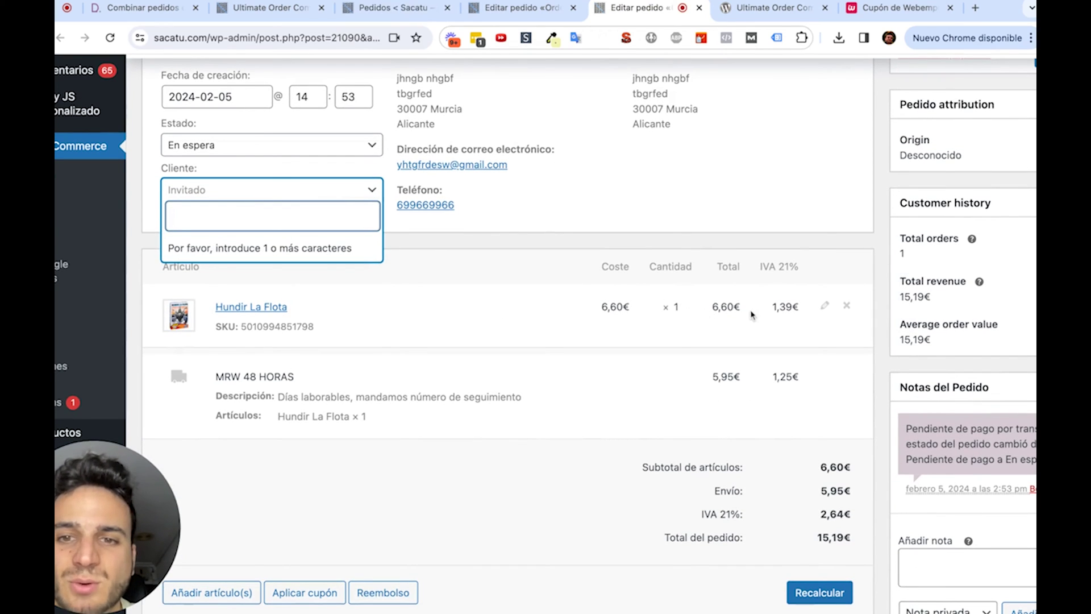
pyautogui.click(526, 8)
pyautogui.scroll(-1, 568, 134)
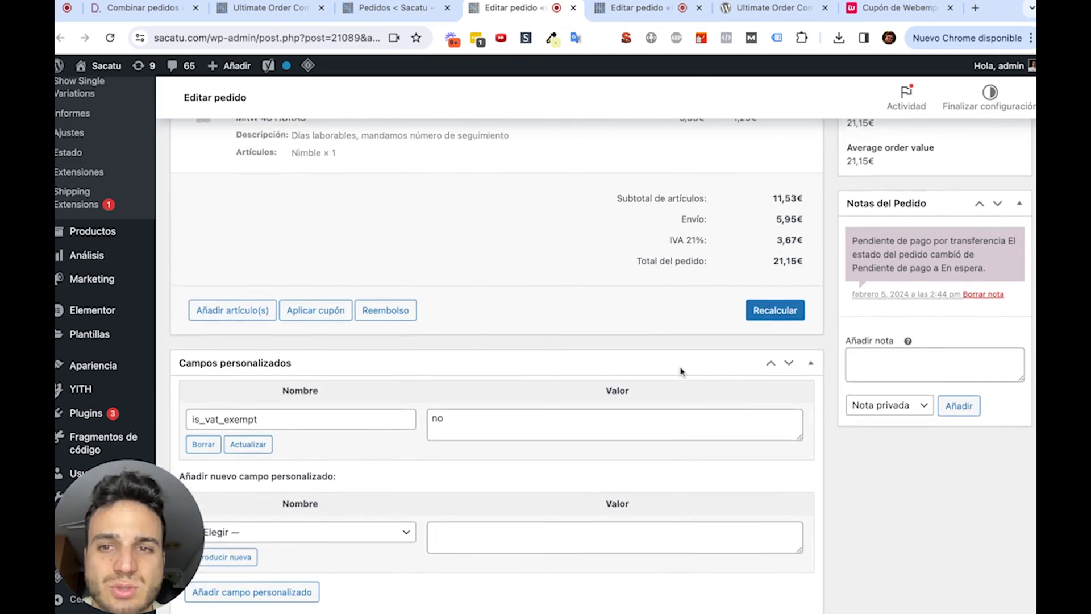
pyautogui.scroll(8, 680, 371)
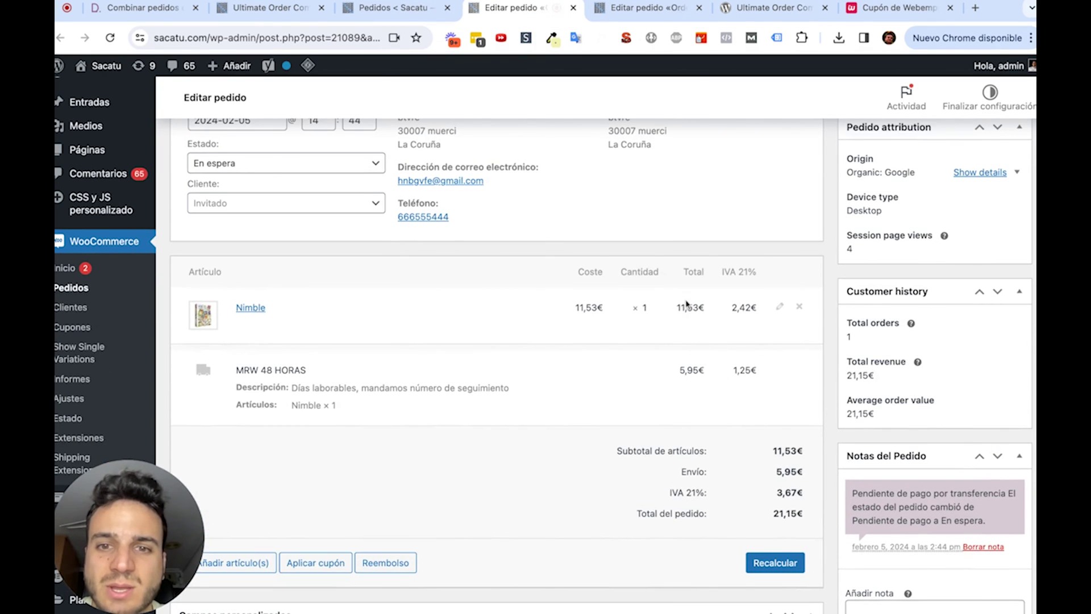
pyautogui.click(265, 9)
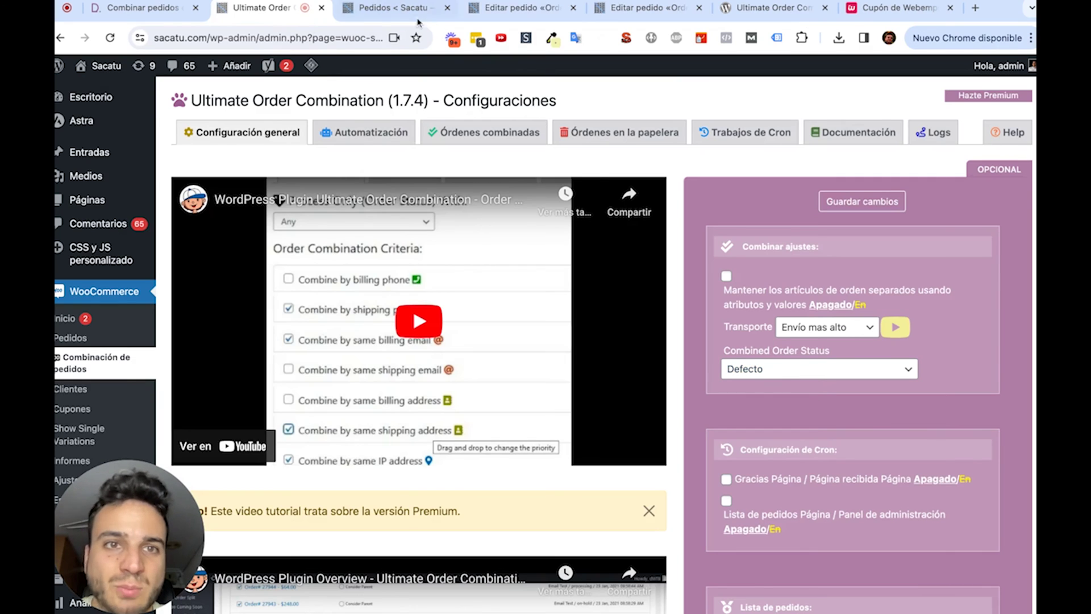
# - Combine the two most recent "En espera" orders by applying the bulk action for combining selected orders
pyautogui.click(399, 8)
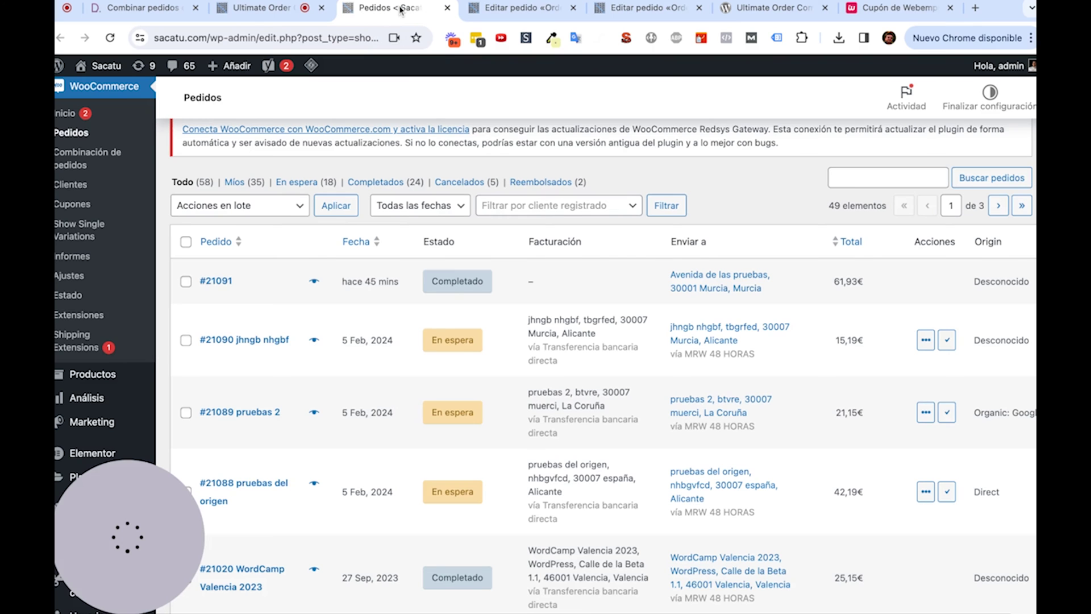
pyautogui.click(186, 340)
pyautogui.click(186, 412)
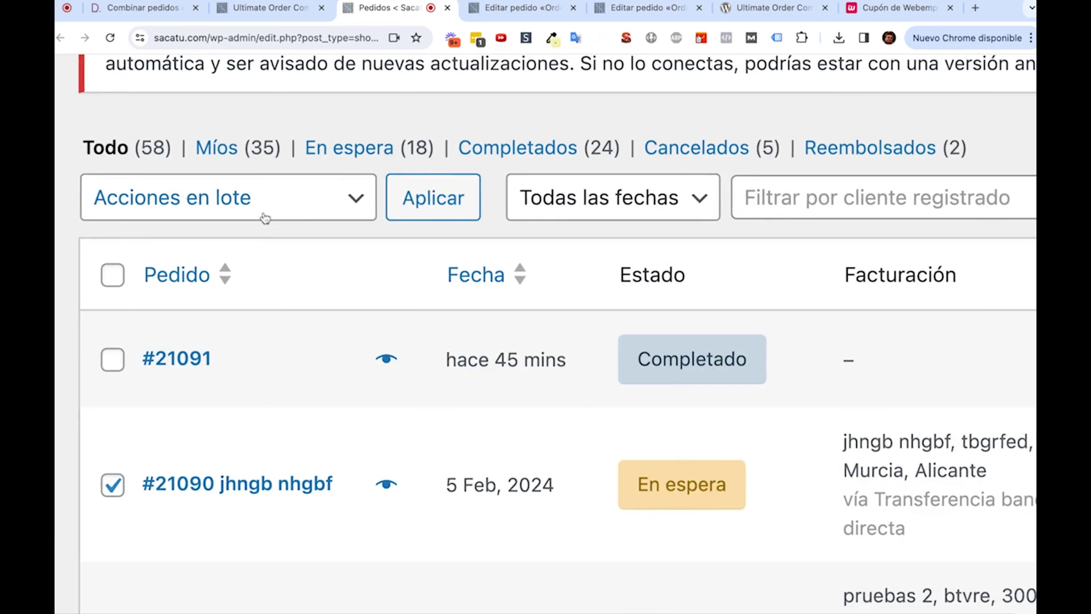
pyautogui.click(265, 215)
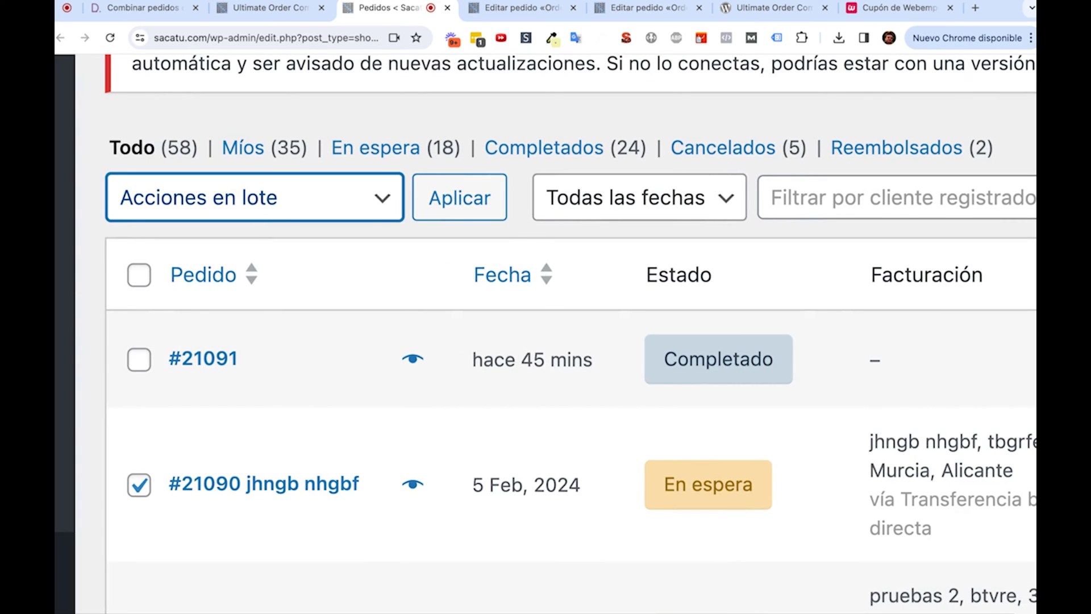
pyautogui.click(247, 305)
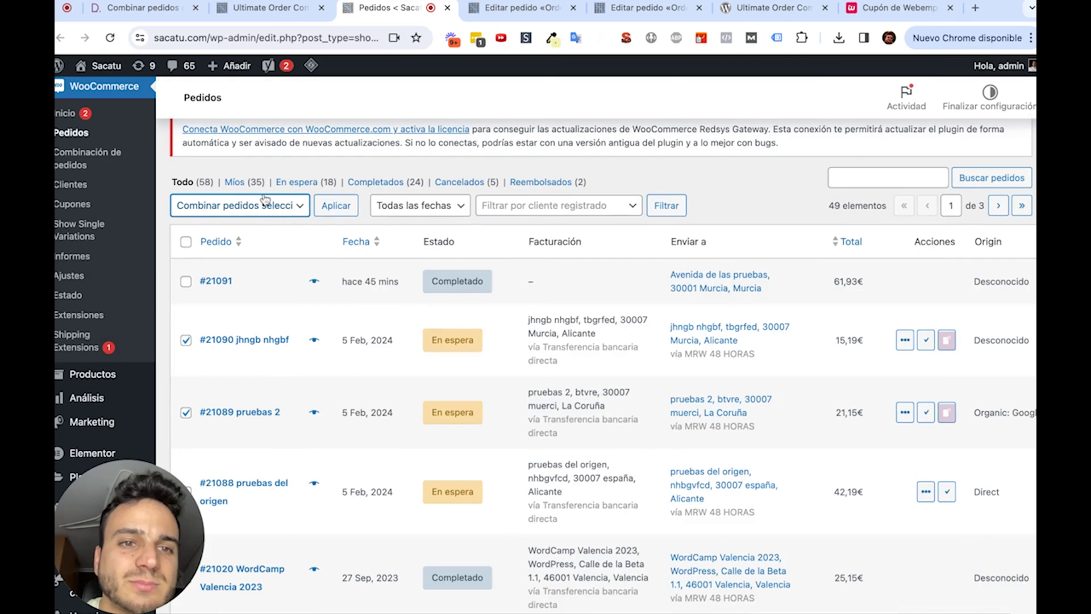
pyautogui.click(331, 207)
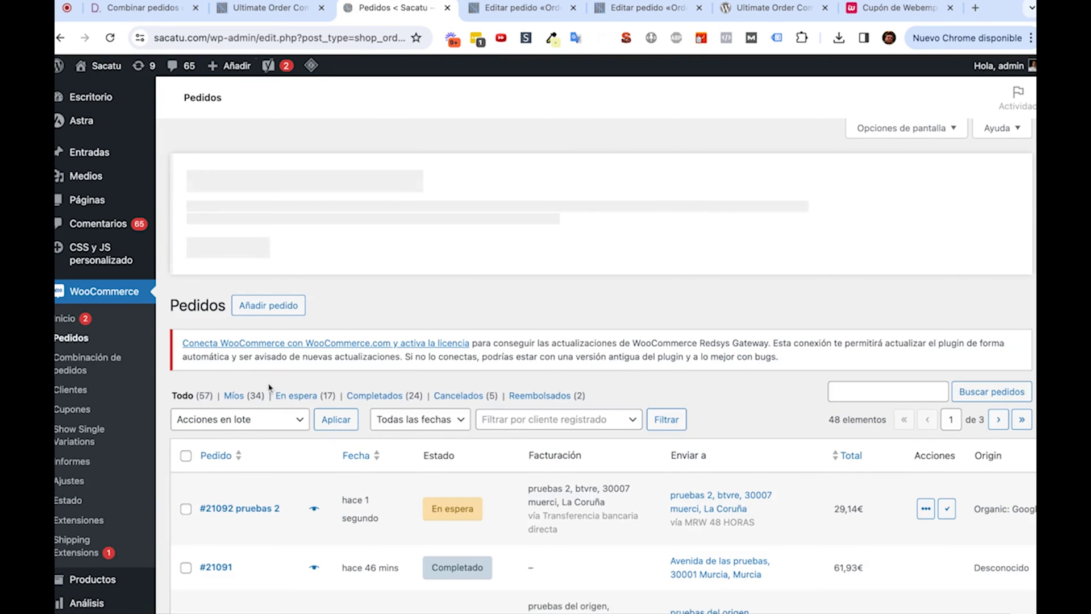
# - Check the refreshed orders list and open the new combined order in a separate browser tab
pyautogui.scroll(-2, 290, 410)
pyautogui.scroll(-2, 290, 411)
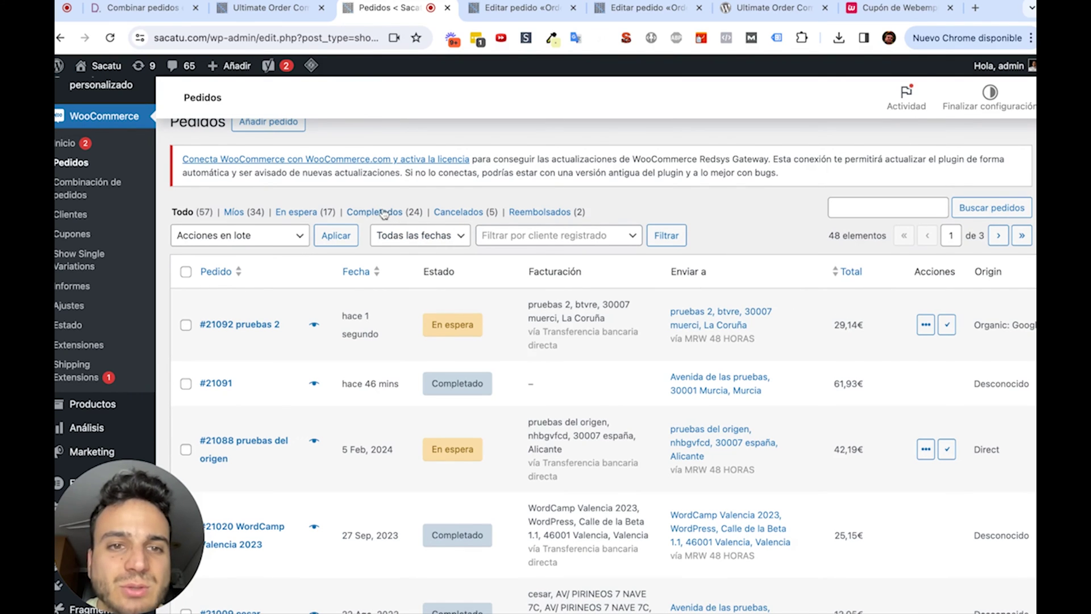
pyautogui.scroll(1, 391, 224)
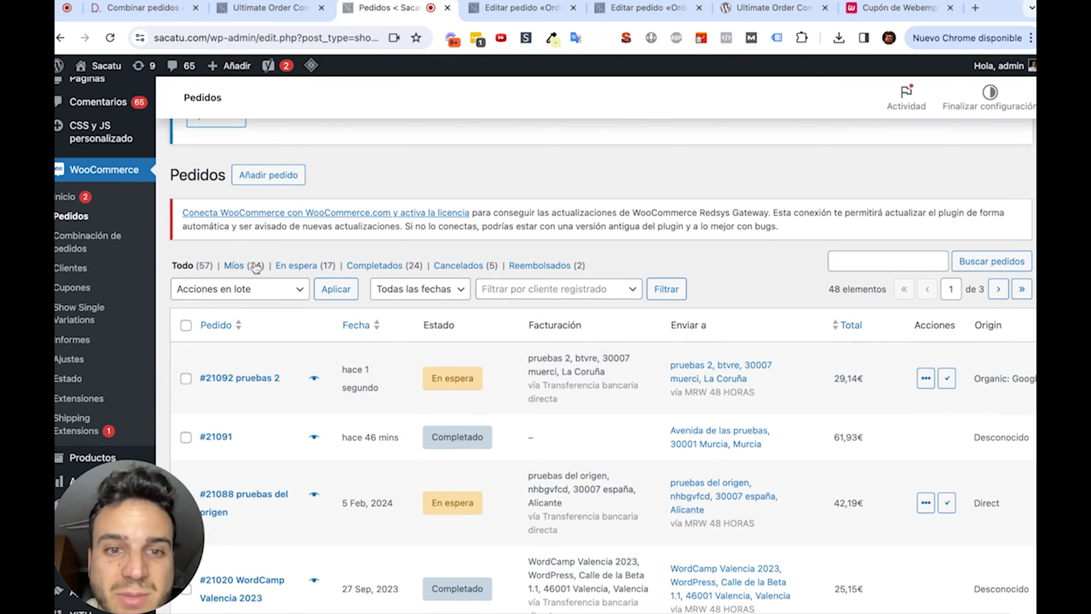
pyautogui.scroll(-1, 255, 268)
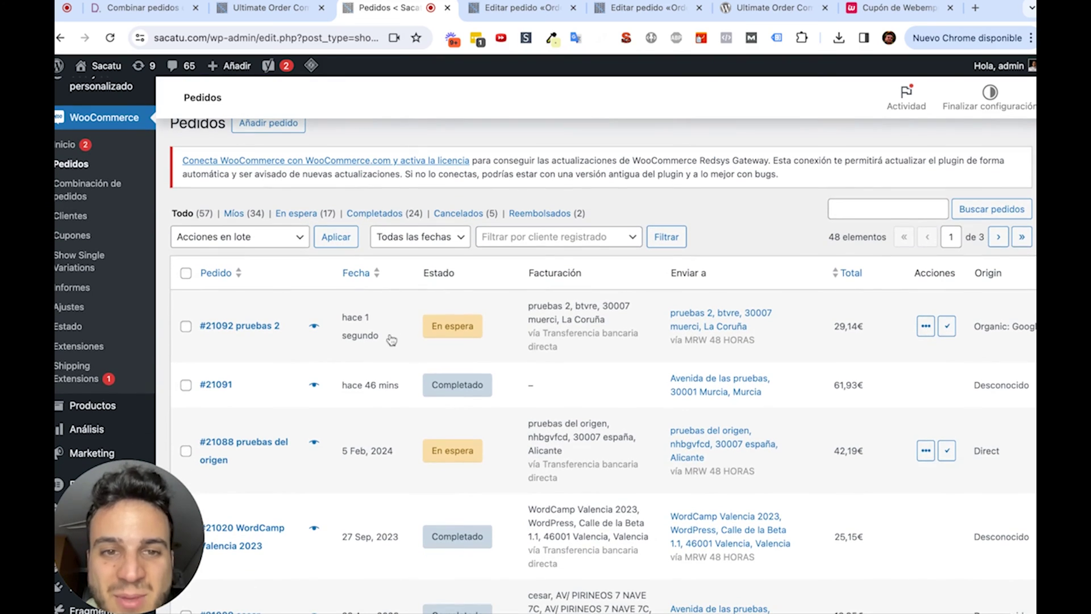
pyautogui.tripleClick(235, 332)
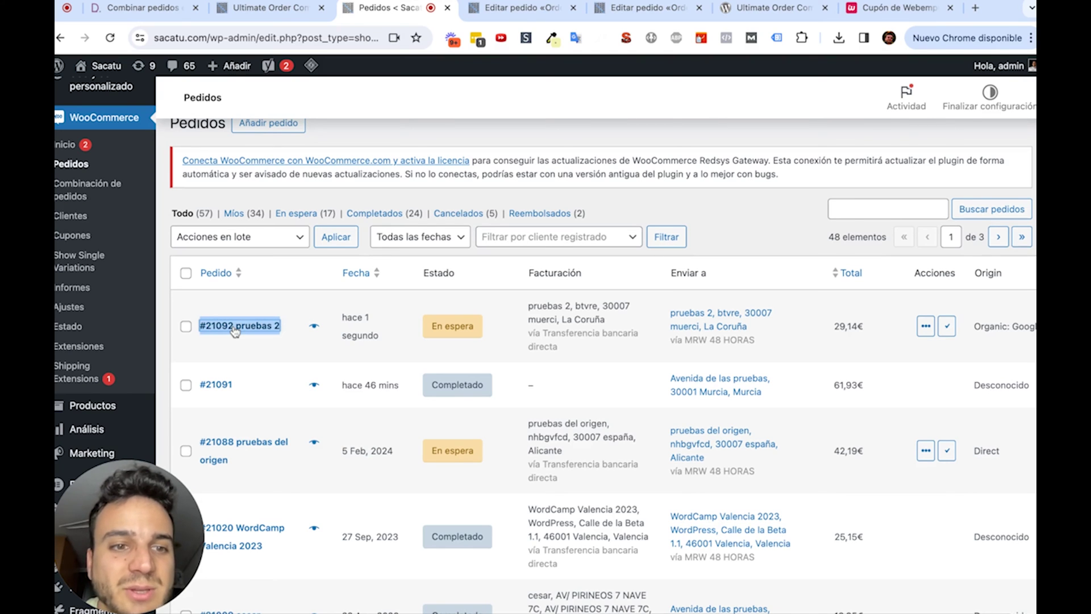
pyautogui.keyDown('super'); pyautogui.click(235, 332); pyautogui.keyUp('super')
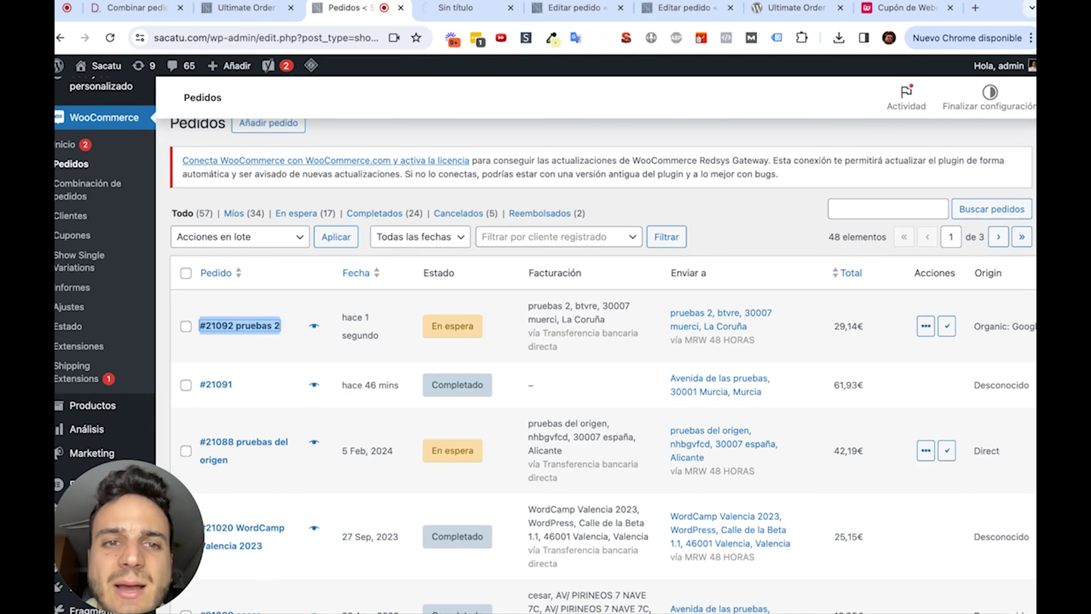
pyautogui.scroll(2, 235, 332)
pyautogui.scroll(-2, 235, 332)
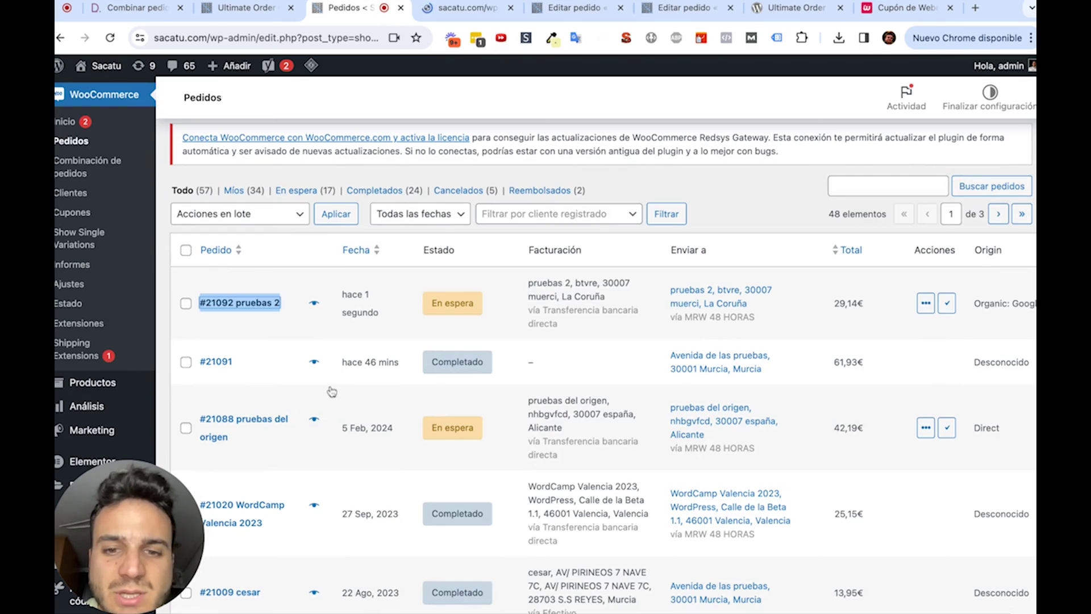
pyautogui.click(460, 13)
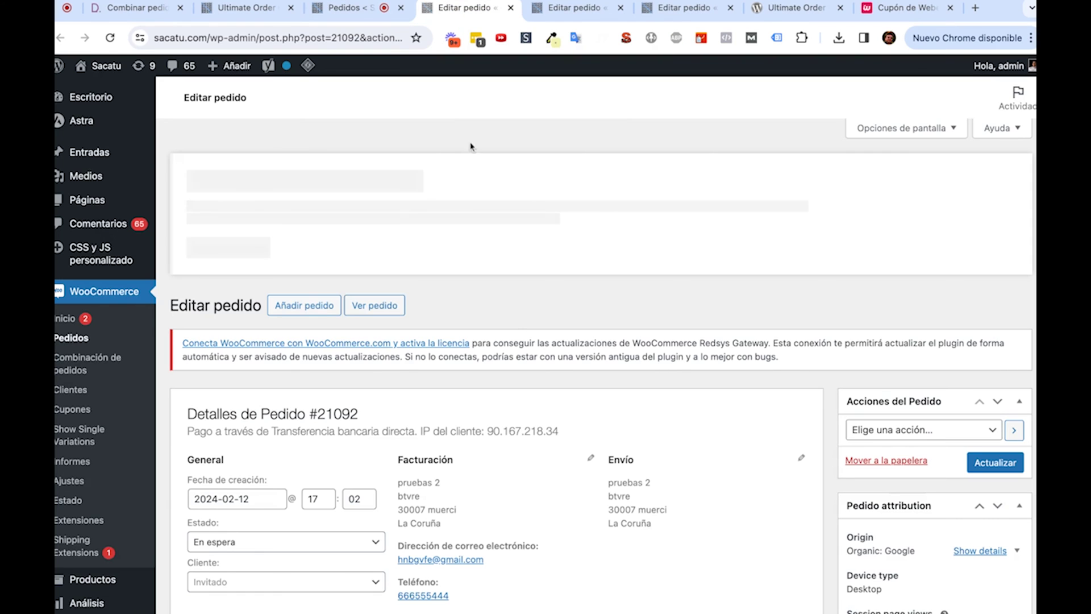
# - Review the combined order's items, shipping cost and totals, and compare them with the plugin's "Transporte" setting
pyautogui.scroll(-5, 513, 321)
pyautogui.scroll(-3, 513, 321)
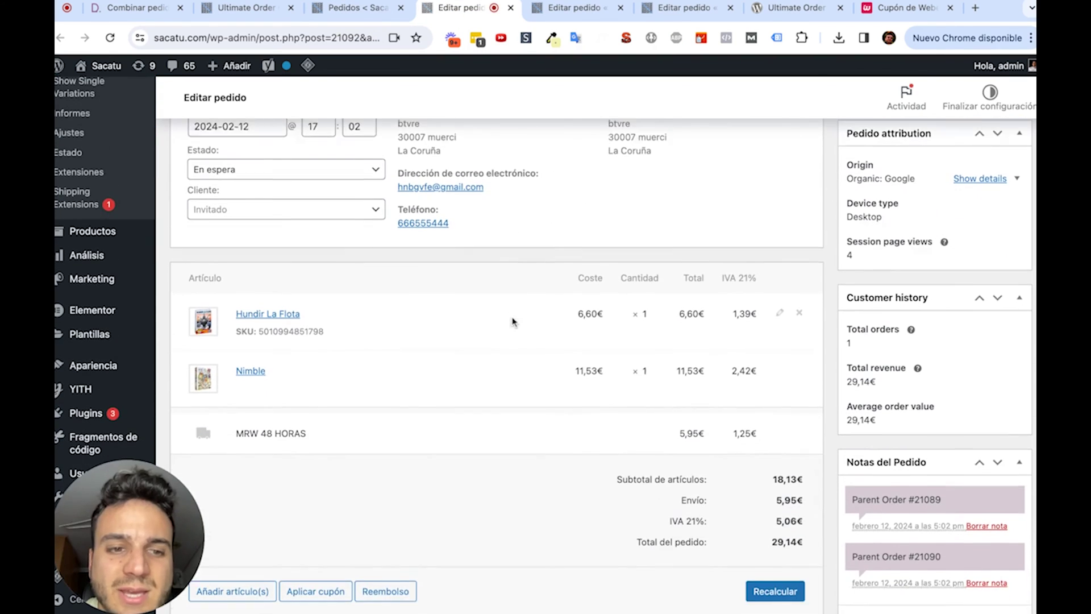
pyautogui.scroll(-2, 424, 417)
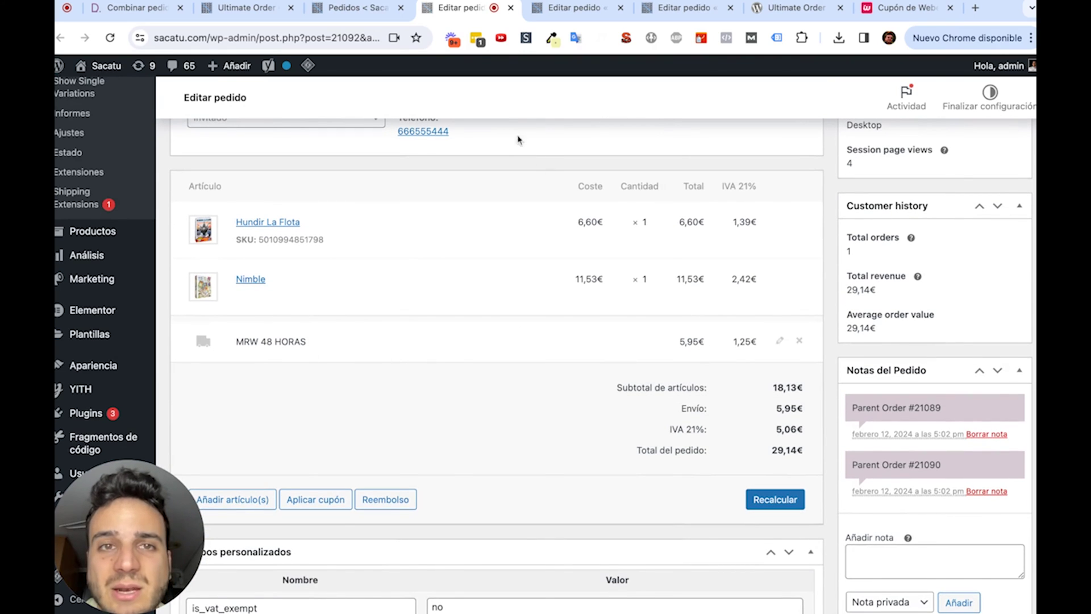
pyautogui.click(265, 9)
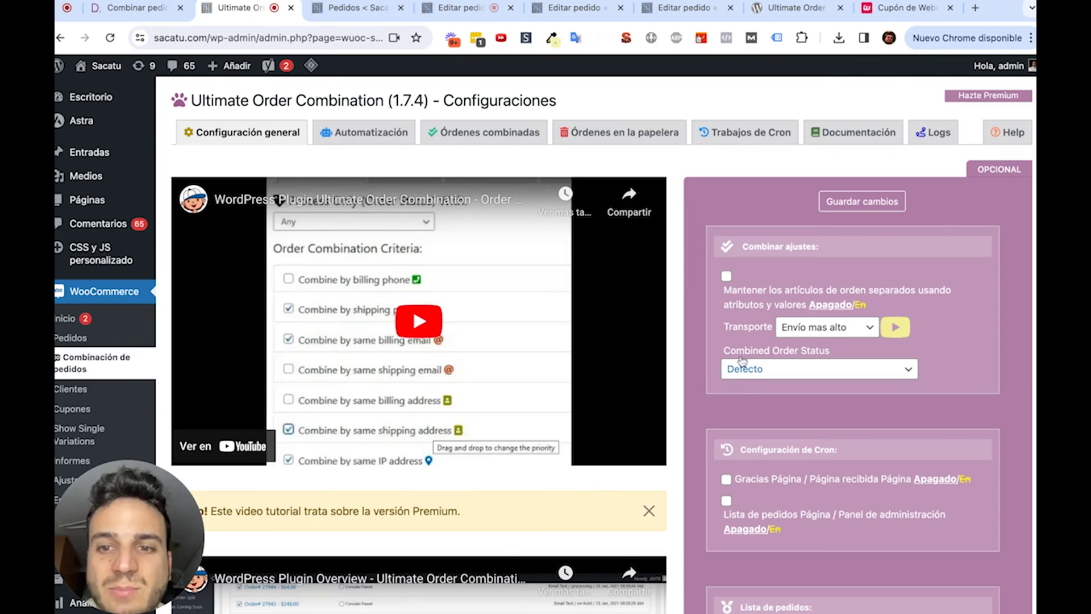
pyautogui.click(363, 9)
pyautogui.click(457, 8)
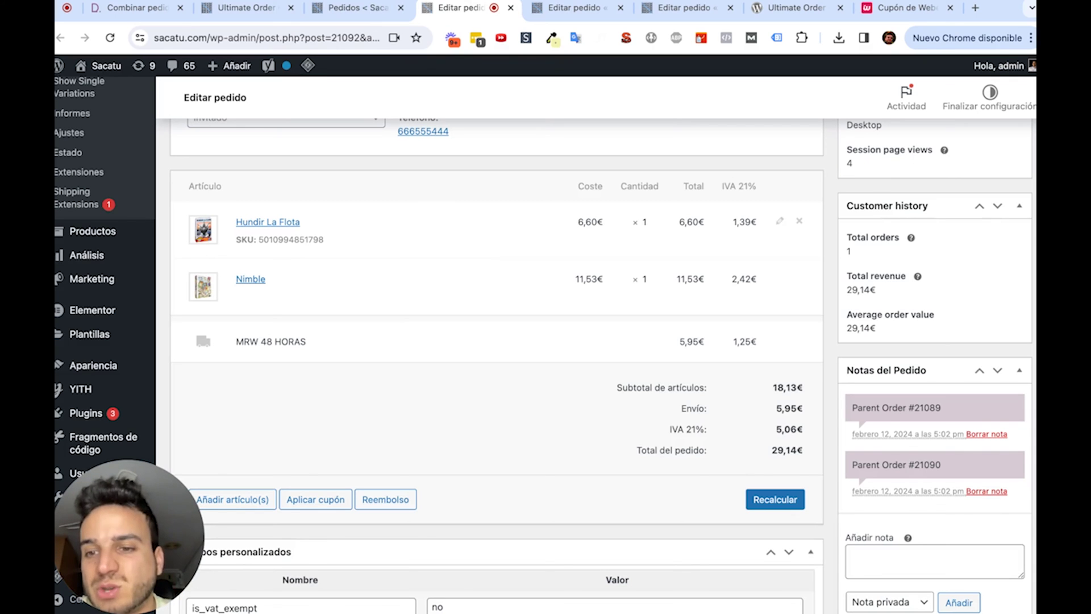
pyautogui.scroll(-2, 738, 241)
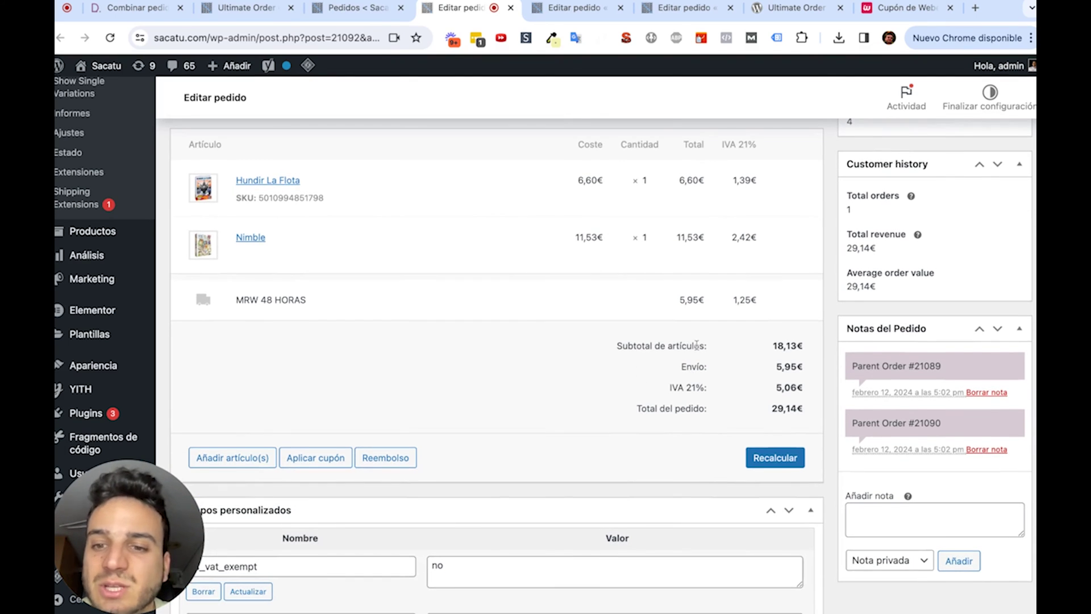
# - Open and cancel the refund entry on the combined order, and examine the parent orders listed under "Notas del Pedido"
pyautogui.click(382, 448)
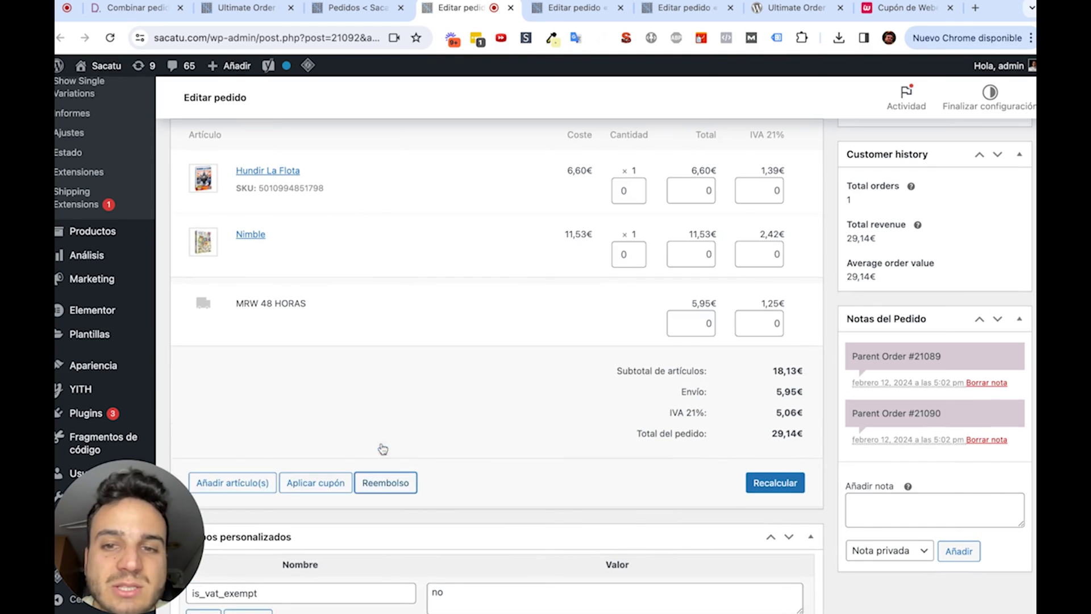
pyautogui.click(227, 496)
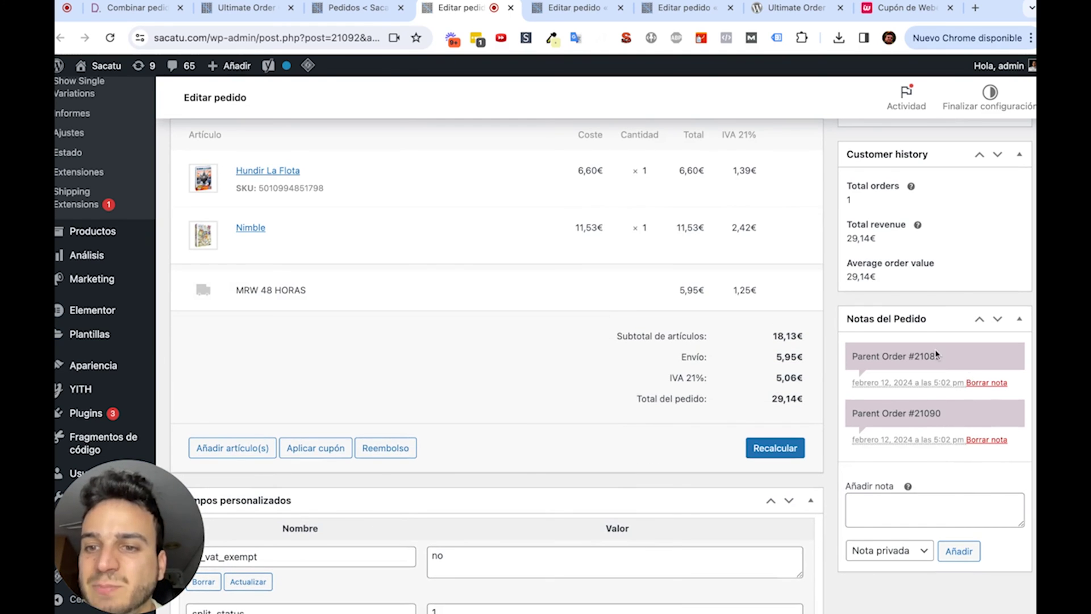
pyautogui.scroll(3, 937, 353)
pyautogui.scroll(3, 936, 353)
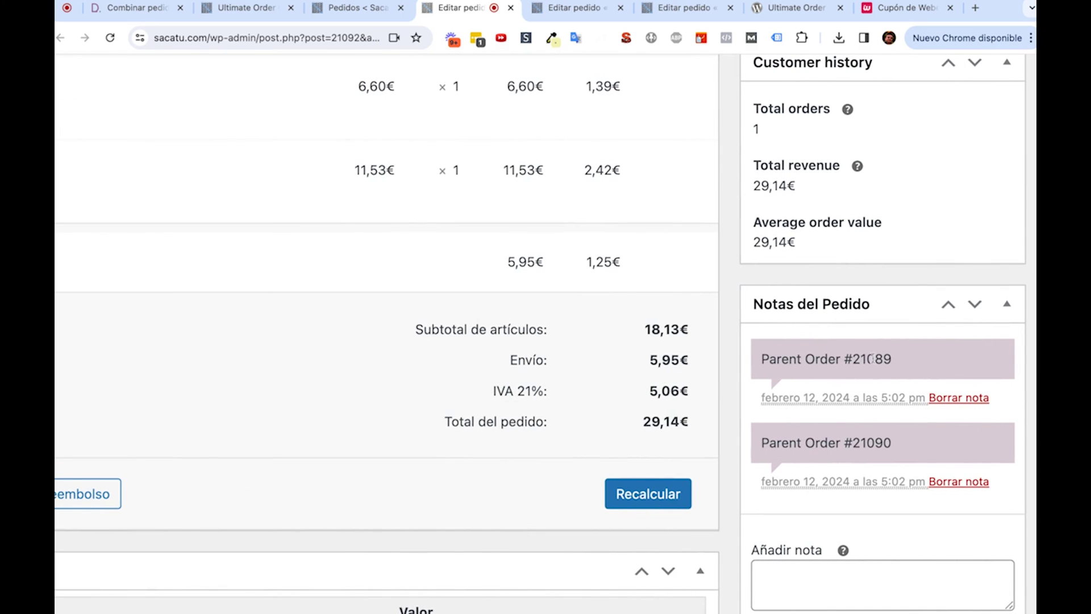
pyautogui.moveTo(817, 359); pyautogui.dragTo(890, 359)
pyautogui.moveTo(825, 443); pyautogui.dragTo(891, 445)
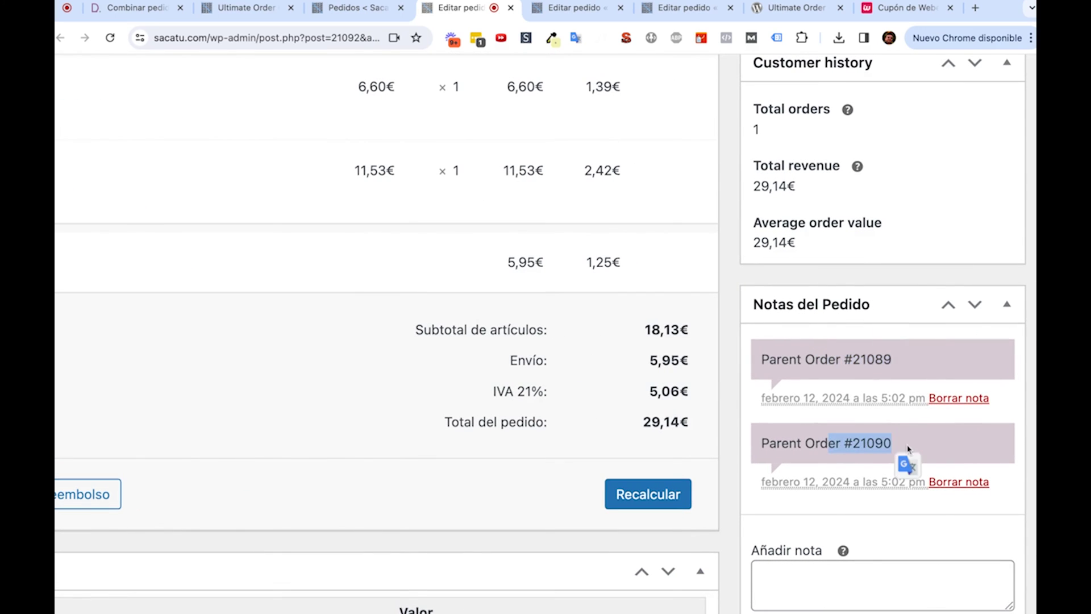
# - Examine the rest of the combined order, including its billing and shipping details and custom fields
pyautogui.scroll(-5, 906, 454)
pyautogui.scroll(5, 906, 453)
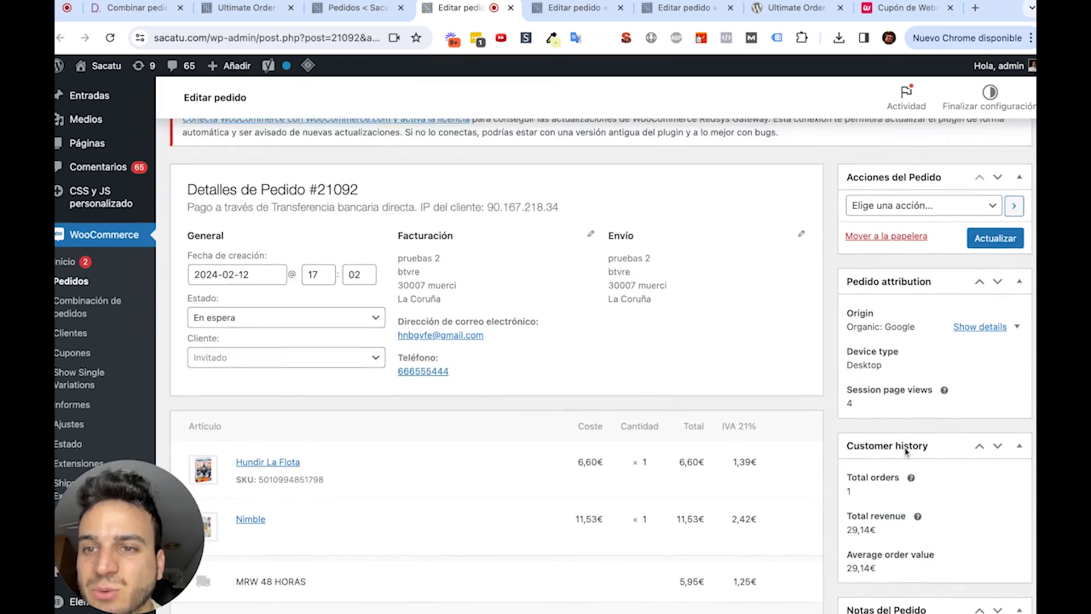
pyautogui.scroll(-5, 906, 453)
pyautogui.scroll(-5, 906, 453)
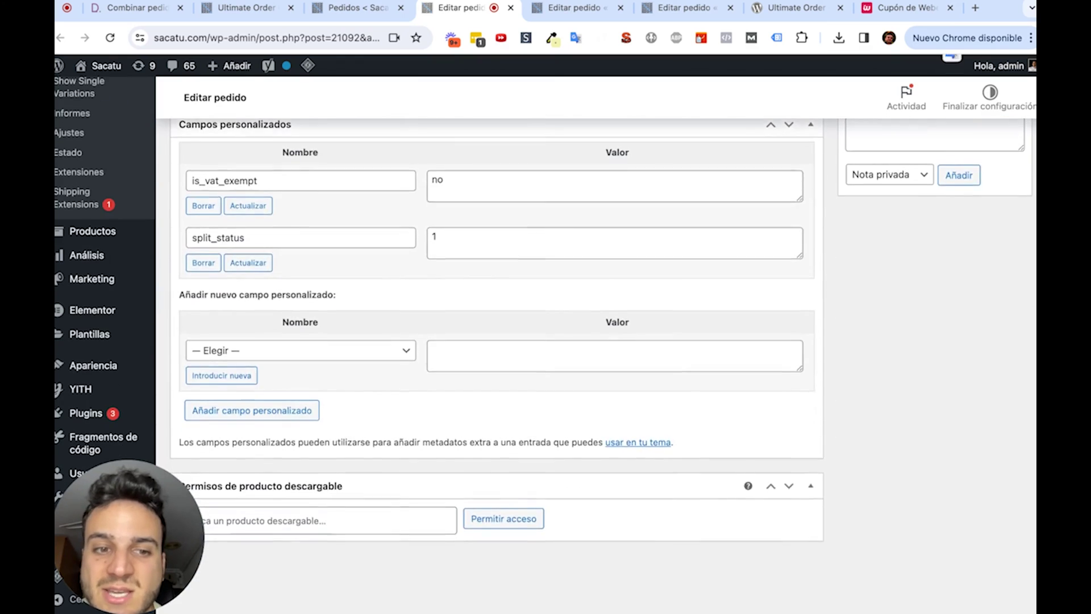
pyautogui.scroll(10, 906, 453)
pyautogui.scroll(-5, 479, 353)
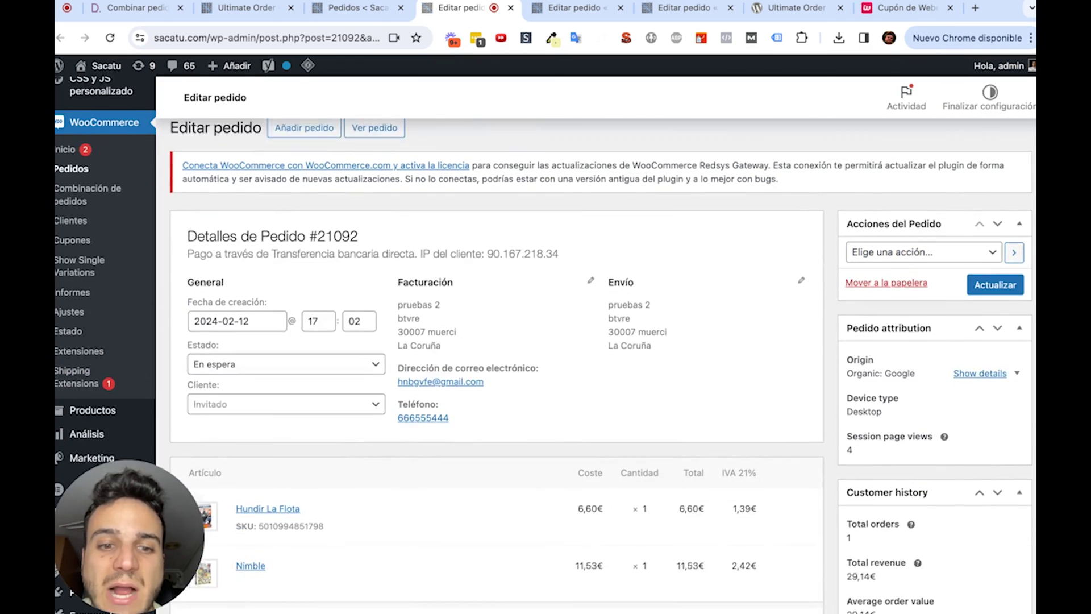
pyautogui.scroll(-2, 480, 354)
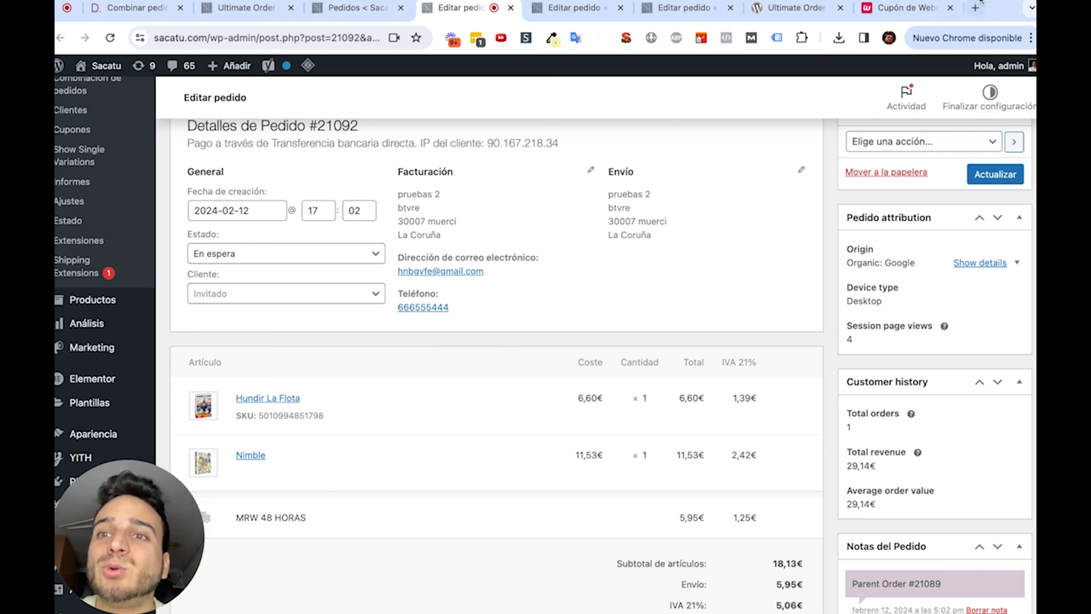
# - Switch to the Webempresa coupon page and review the discount instructions, hosting plan prices and coupon terms
pyautogui.click(933, 15)
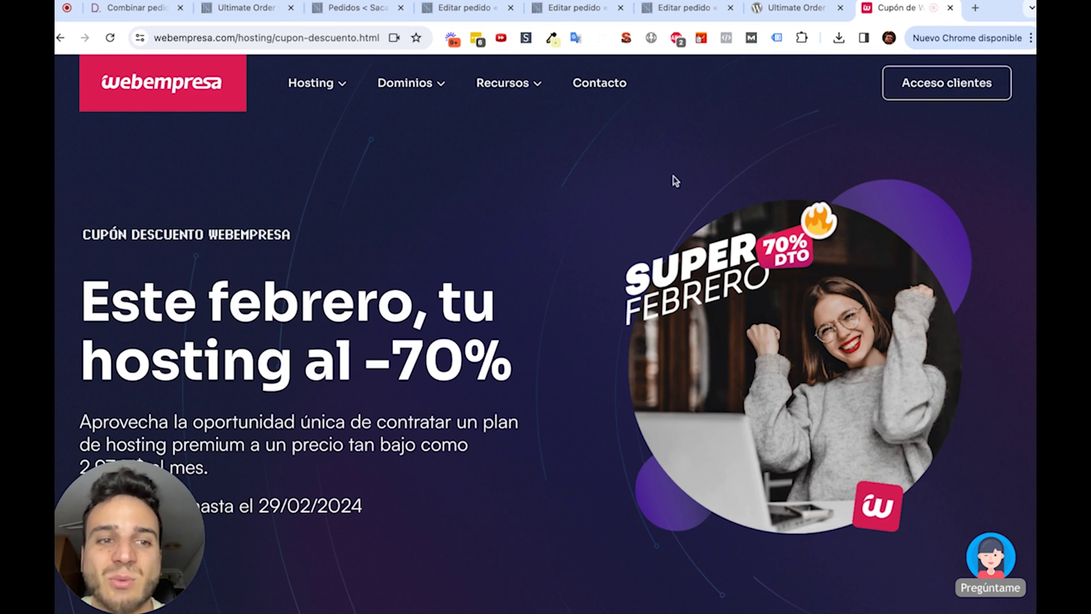
pyautogui.scroll(-2, 664, 183)
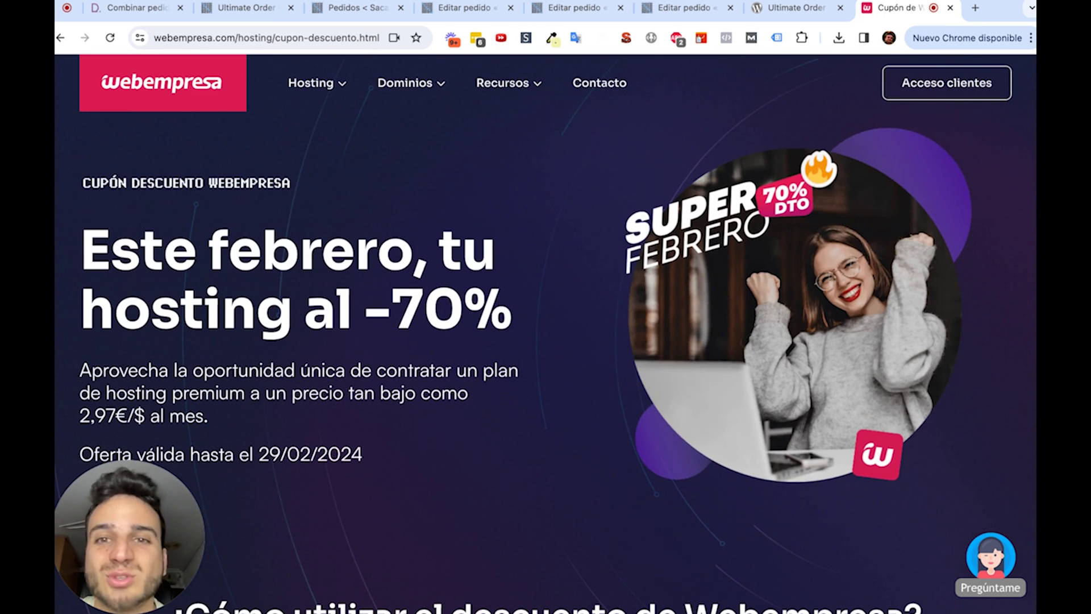
pyautogui.scroll(-10, 530, 171)
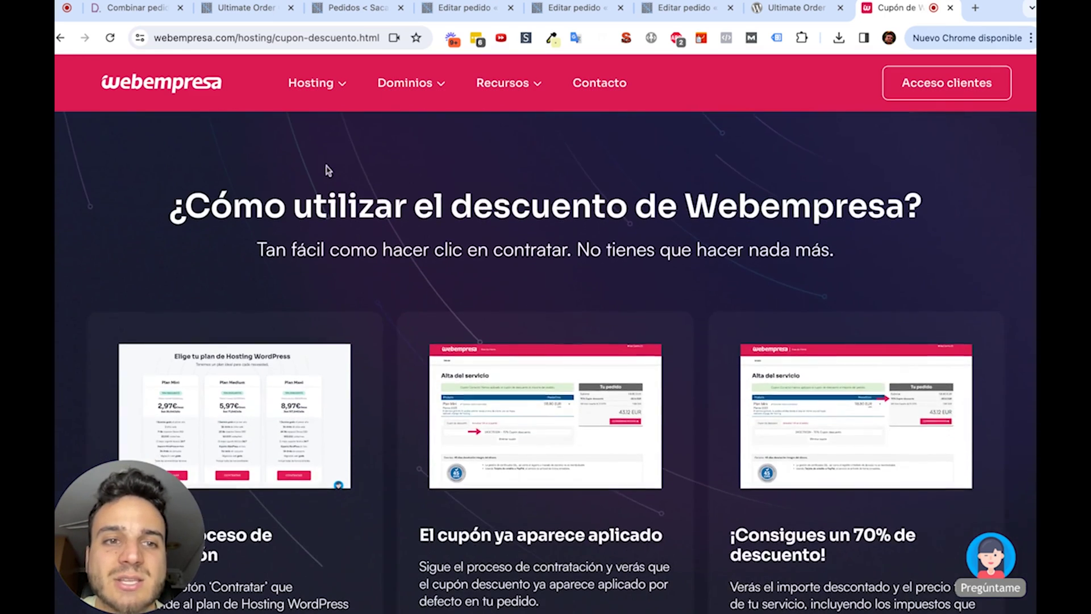
pyautogui.scroll(-5, 328, 170)
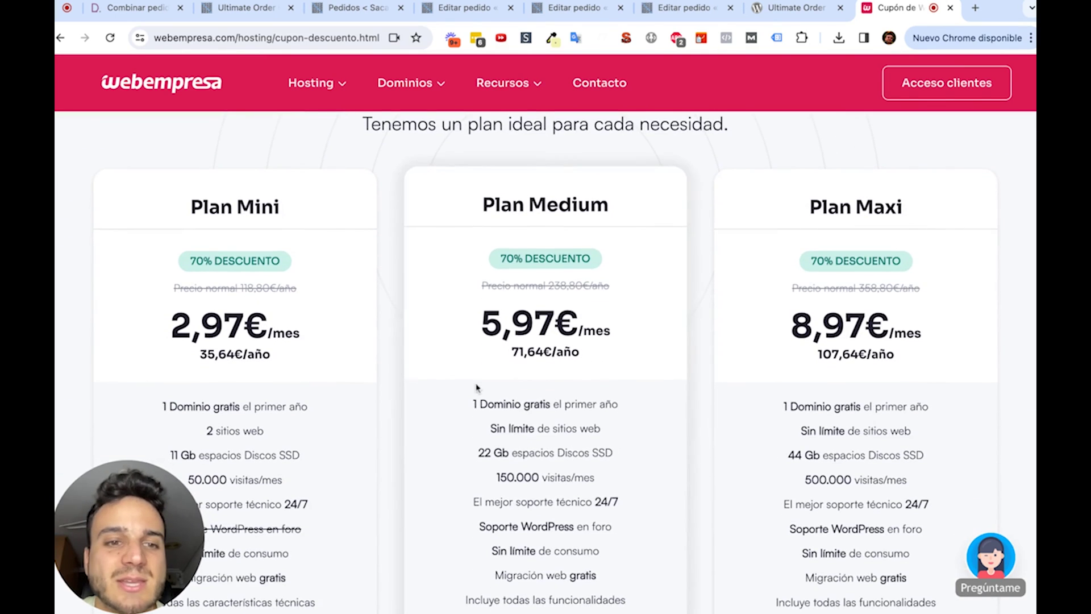
pyautogui.scroll(-1, 548, 369)
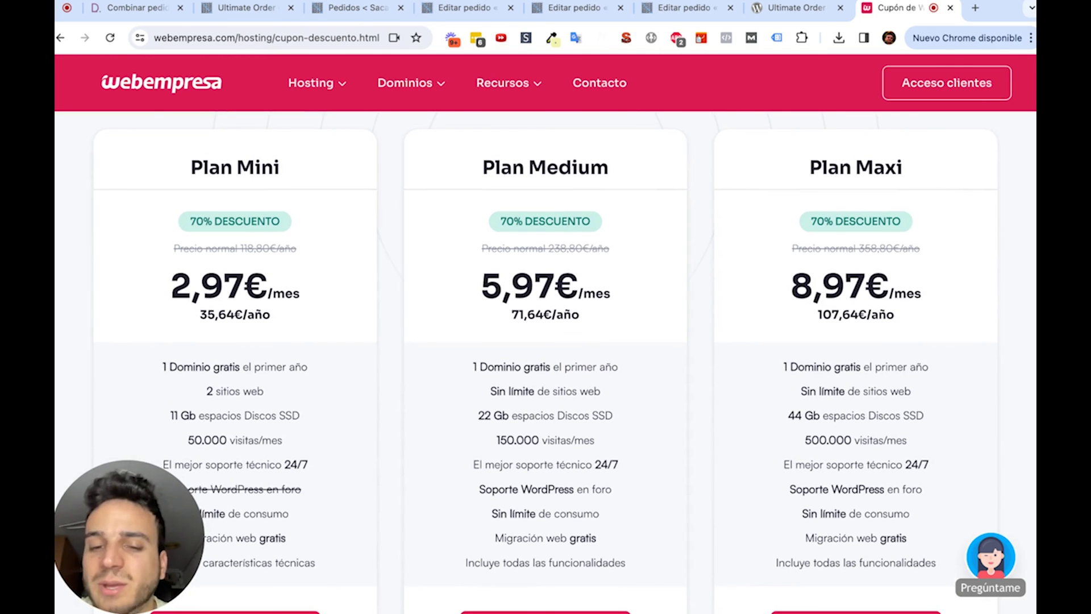
pyautogui.scroll(-15, 493, 391)
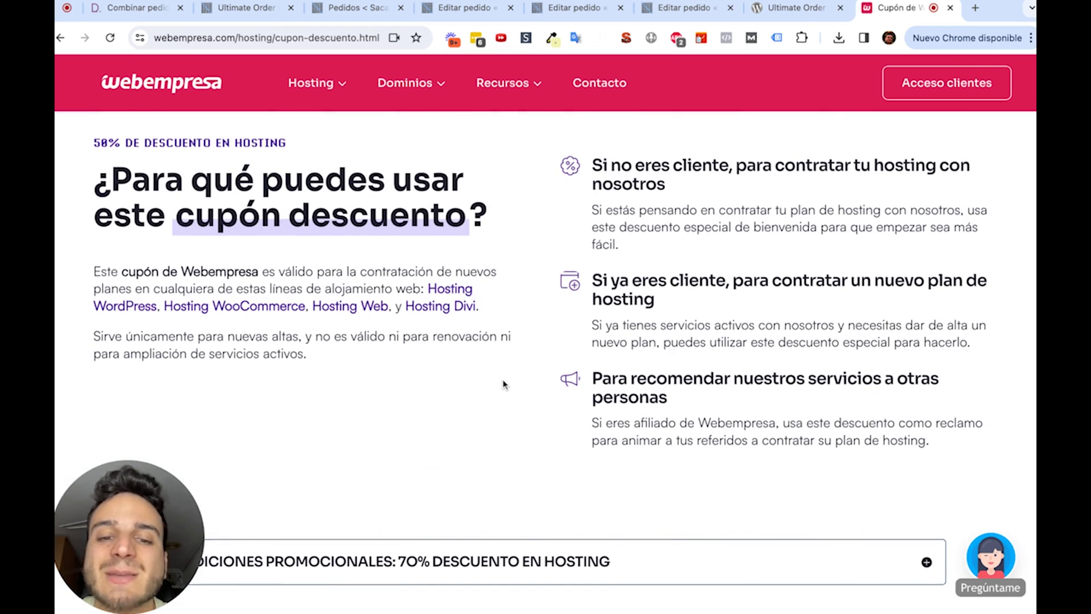
pyautogui.scroll(-10, 505, 382)
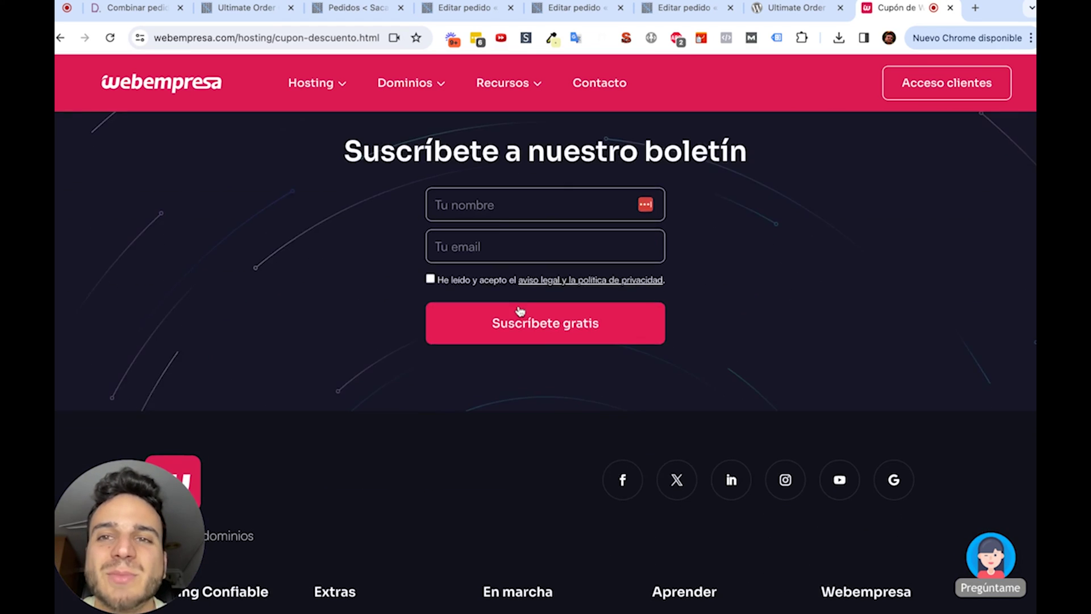
# - Return to the top of the "Combinar pedidos en WooCommerce" article, and view the Ultimate Order Combination page on WordPress.org
pyautogui.click(250, 8)
pyautogui.click(139, 8)
pyautogui.scroll(10, 292, 210)
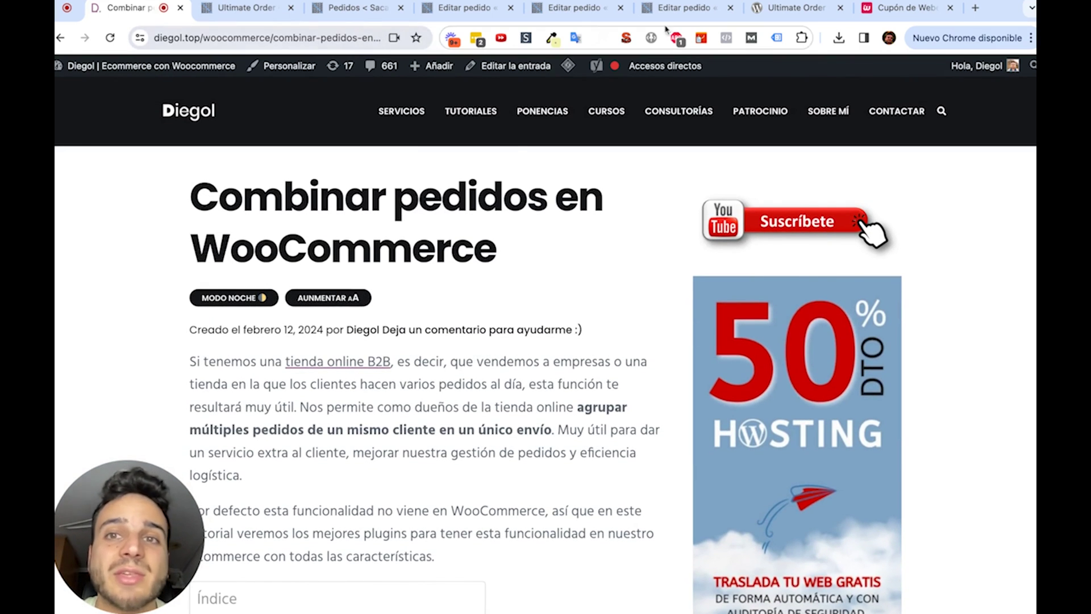
pyautogui.click(793, 8)
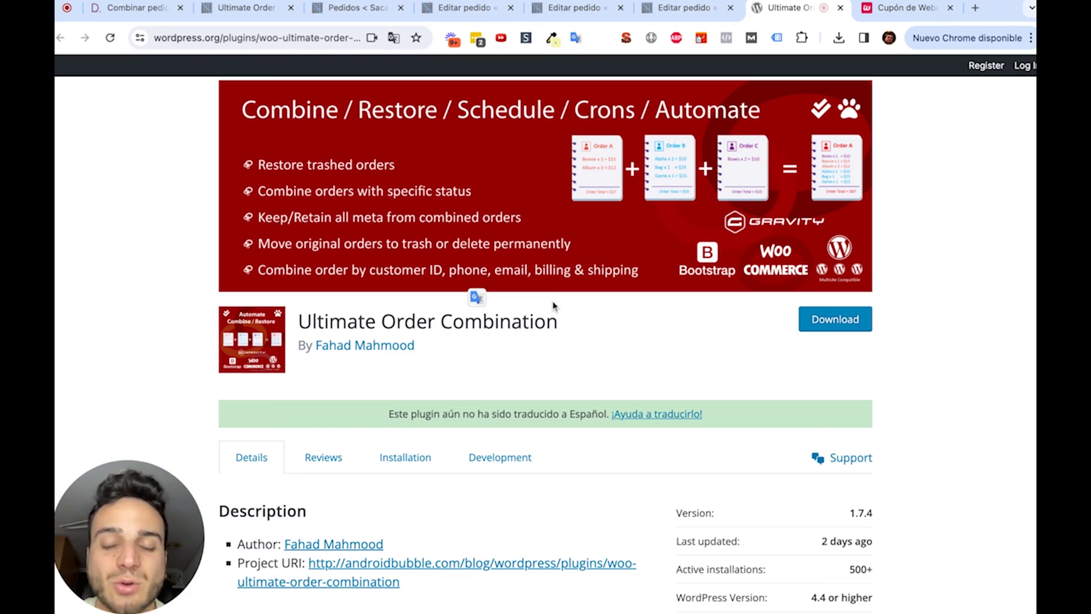